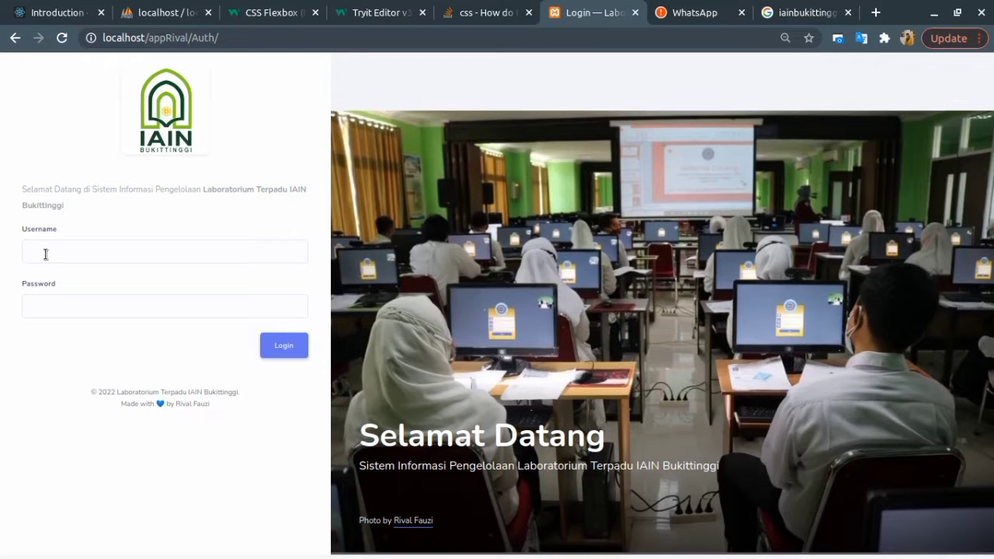
Sign in with username 'admin' and the account password to reach the admin Dashboard.
left_click(54, 255)
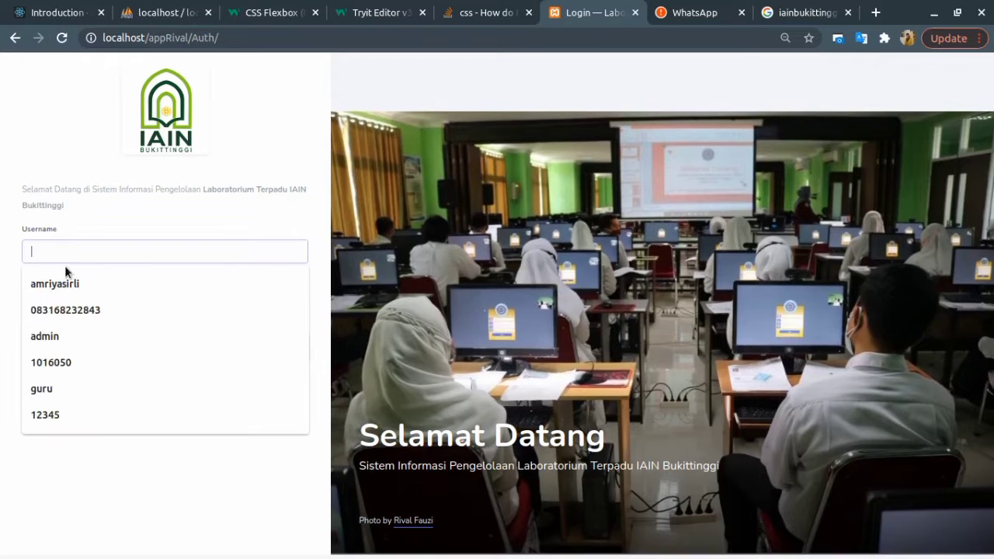
left_click(152, 227)
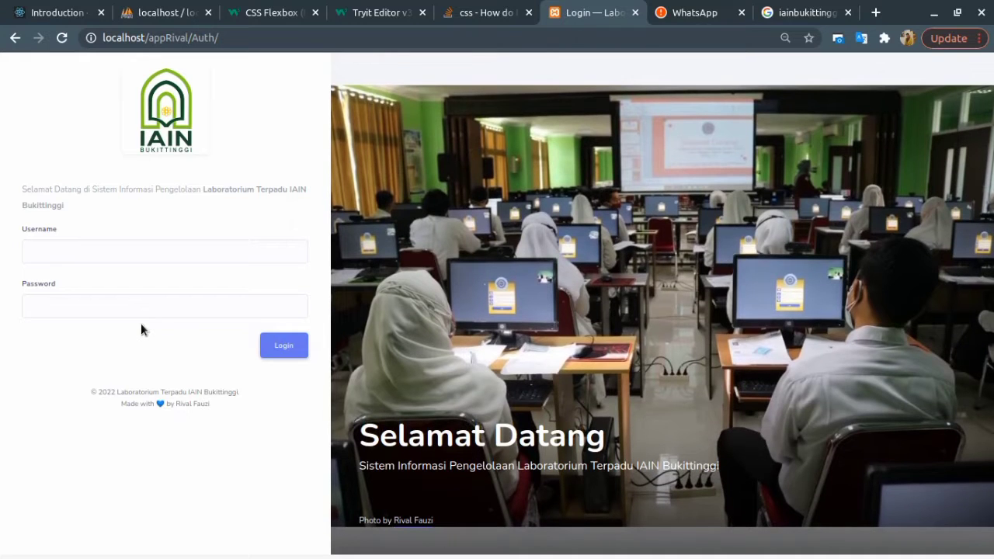
left_click(58, 253)
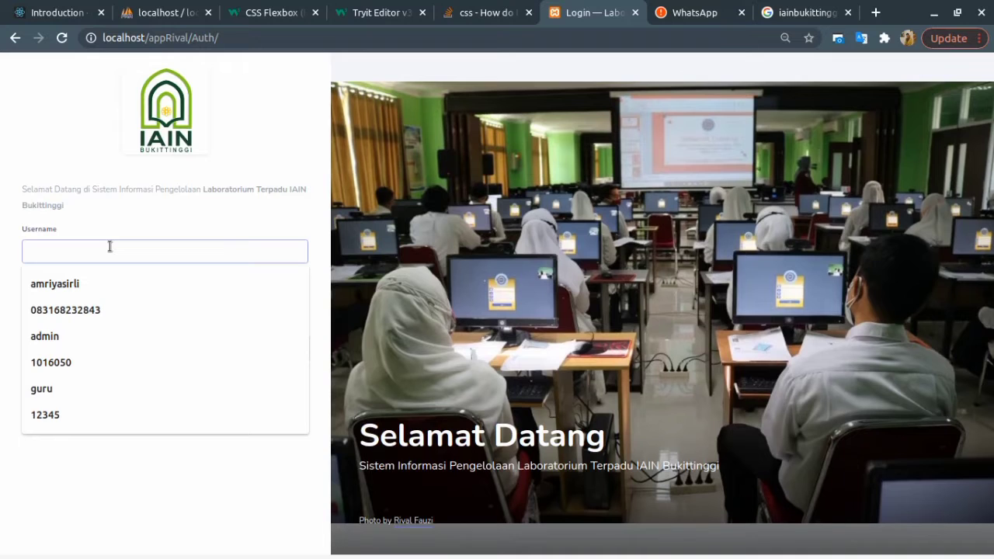
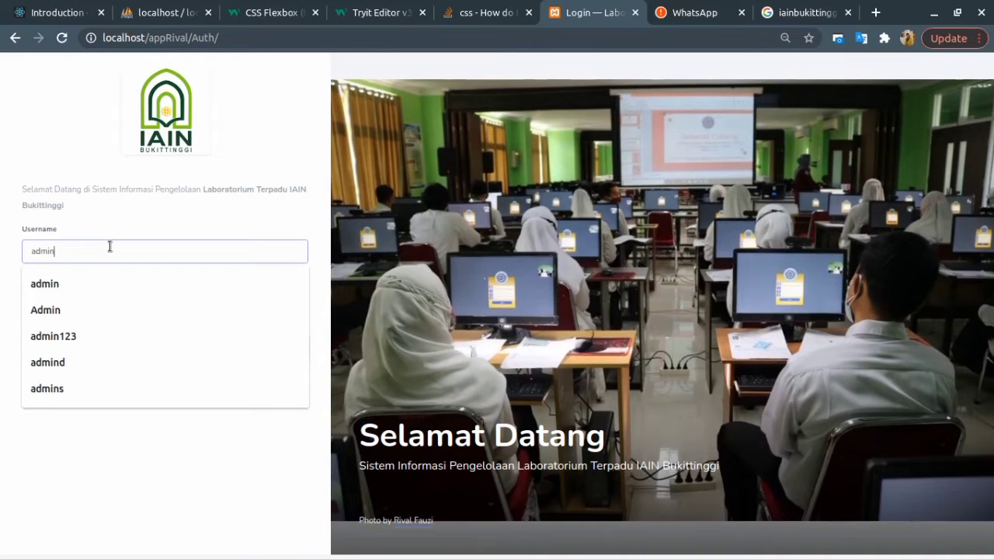
key("Tab")
key("Return")
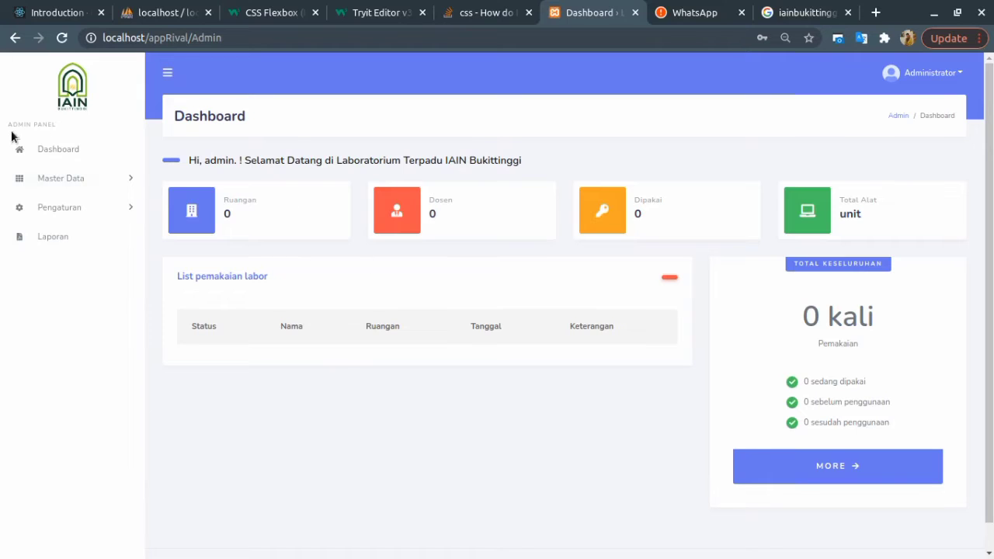
Open the Cetak Laporan Pemakaian page through Pengaturan > Laporan in the sidebar.
left_click_drag(9, 124, 64, 185)
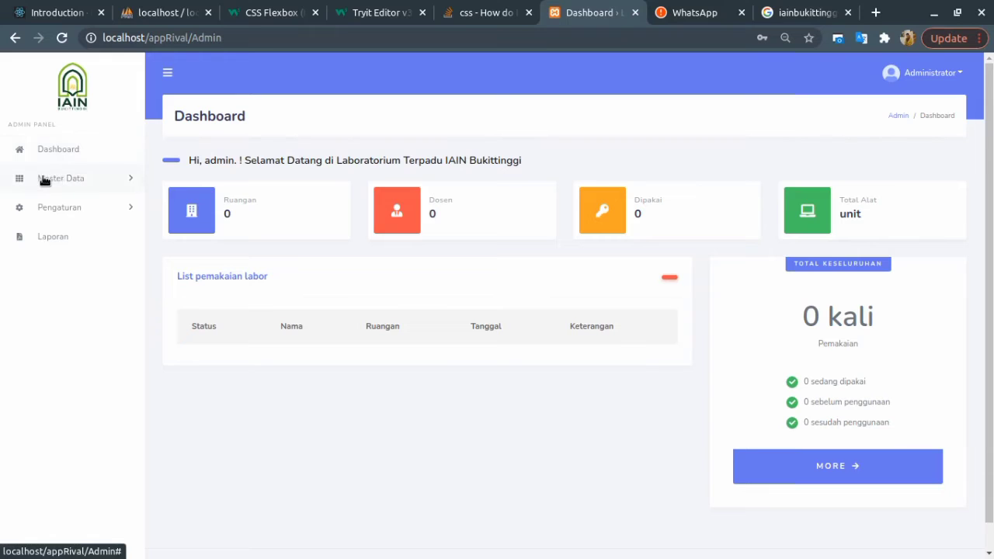
left_click(70, 181)
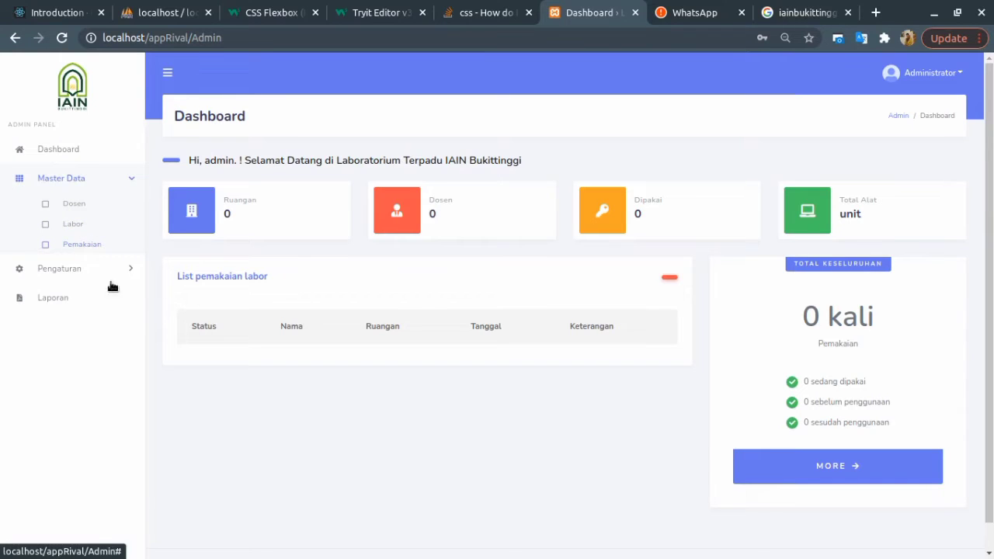
left_click(62, 272)
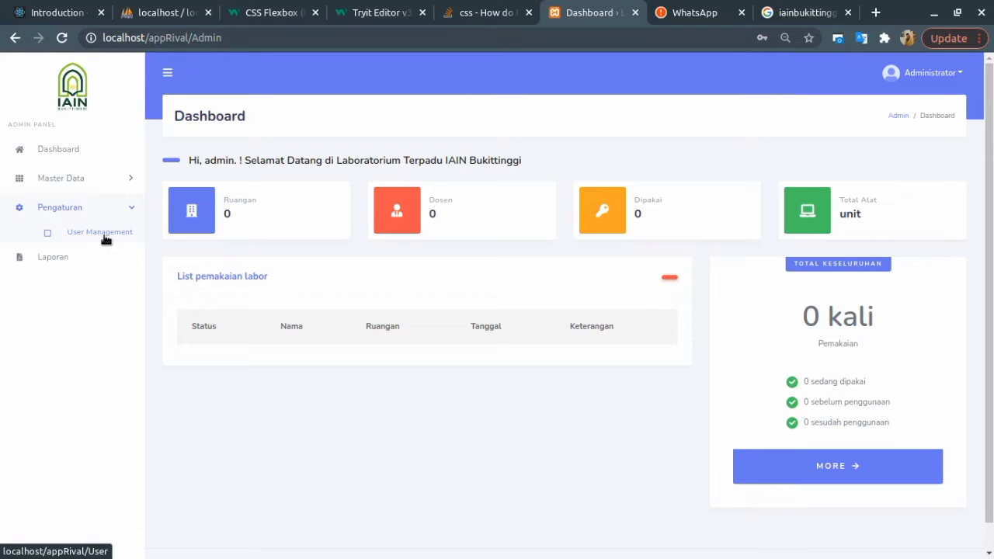
left_click(59, 263)
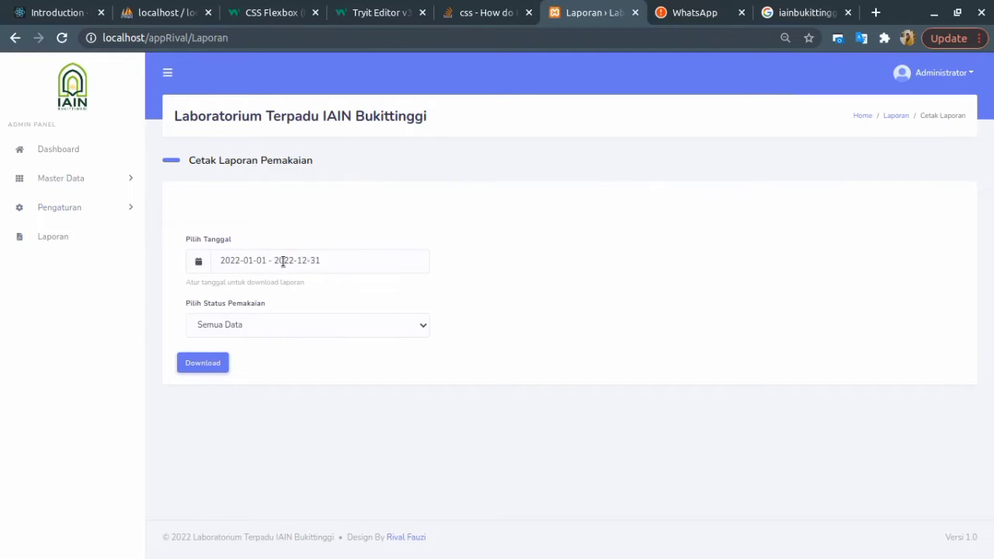
left_click(242, 267)
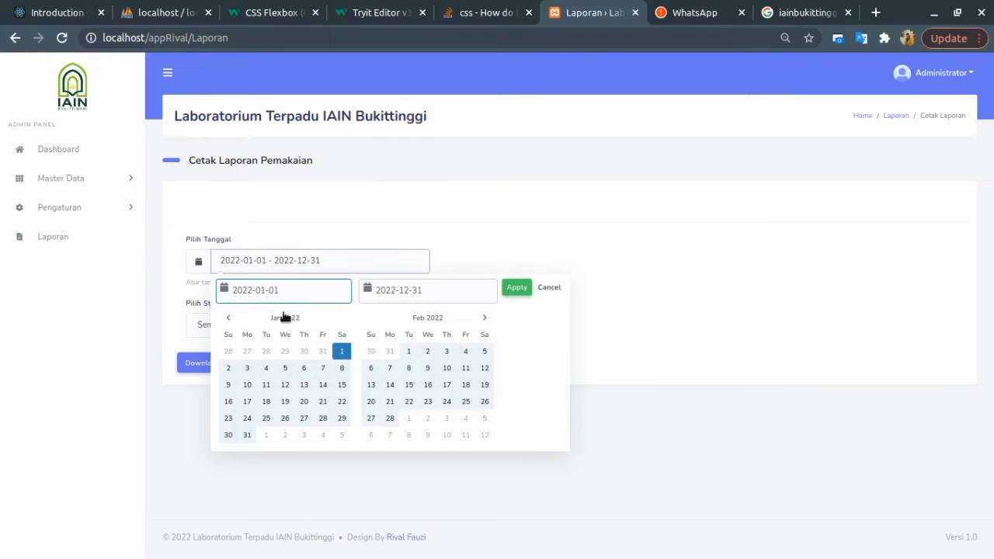
left_click(550, 287)
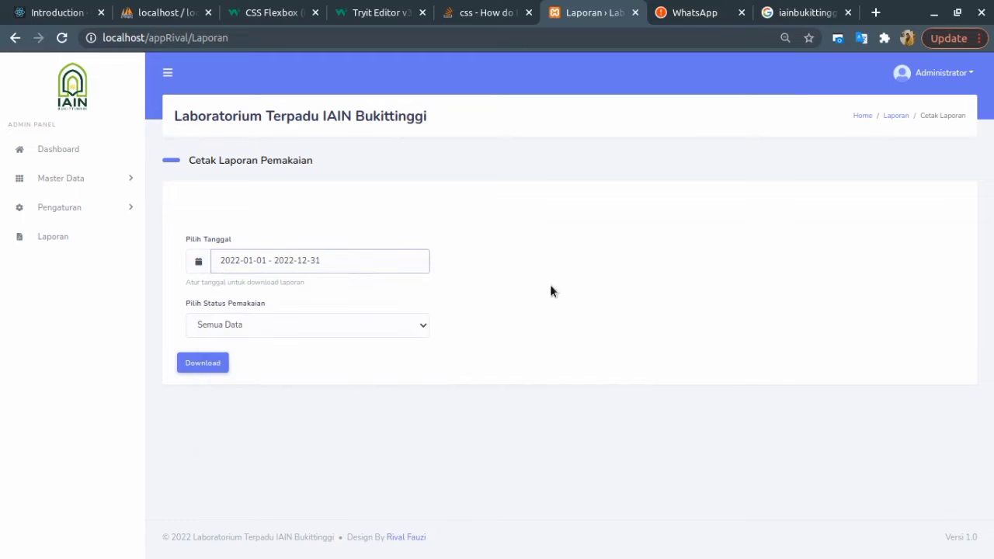
left_click(278, 326)
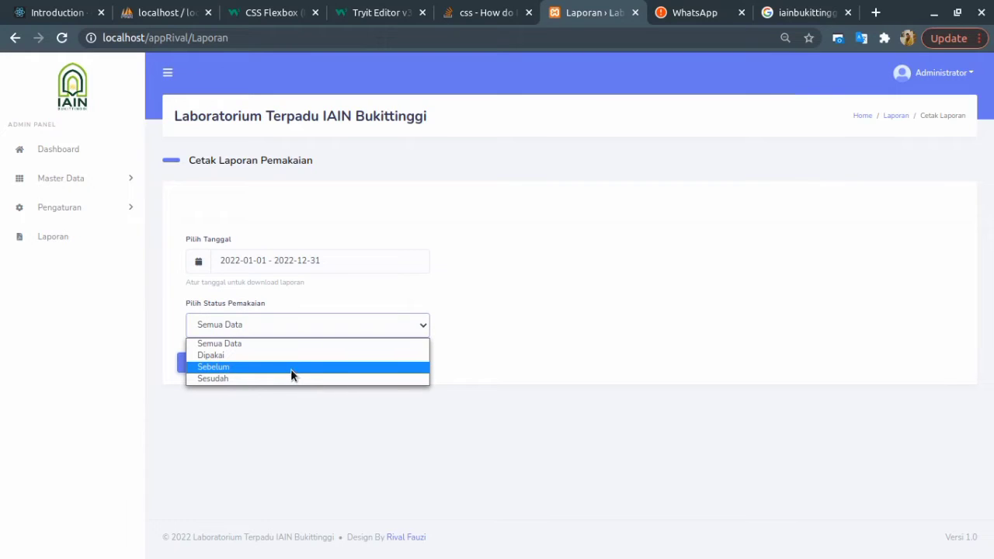
left_click(455, 345)
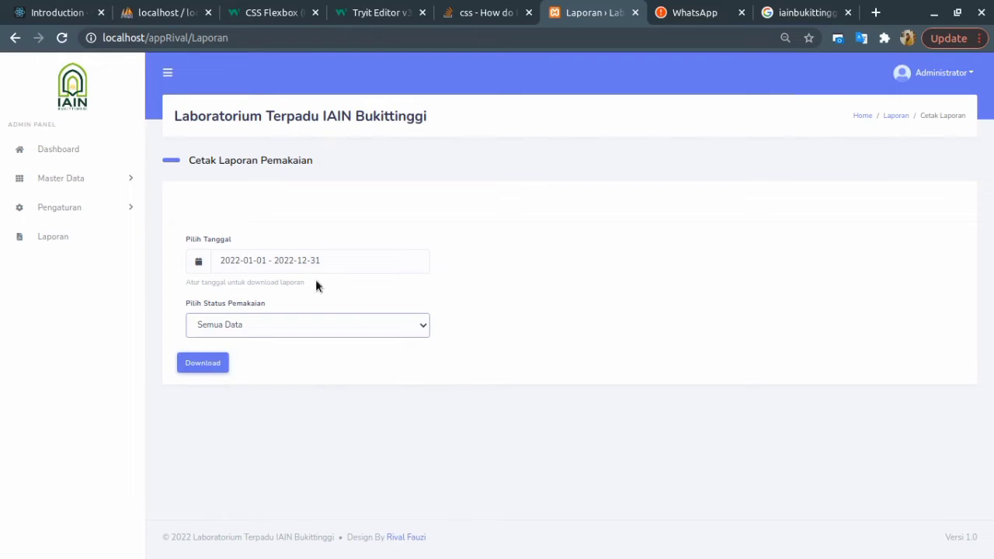
left_click(76, 180)
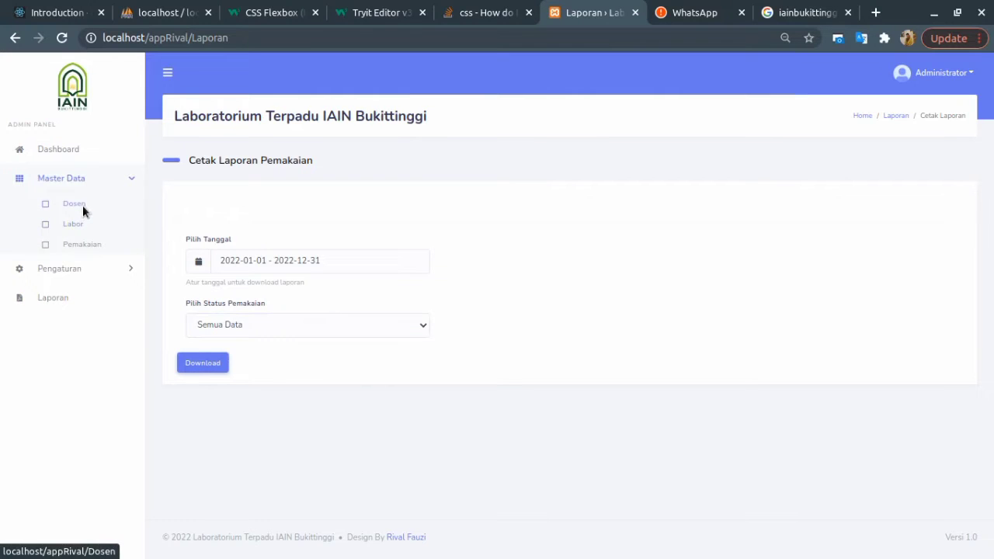
Start a new lecturer in Data Dosen, filling in name, NIDN and gender Laki-Laki.
left_click(82, 205)
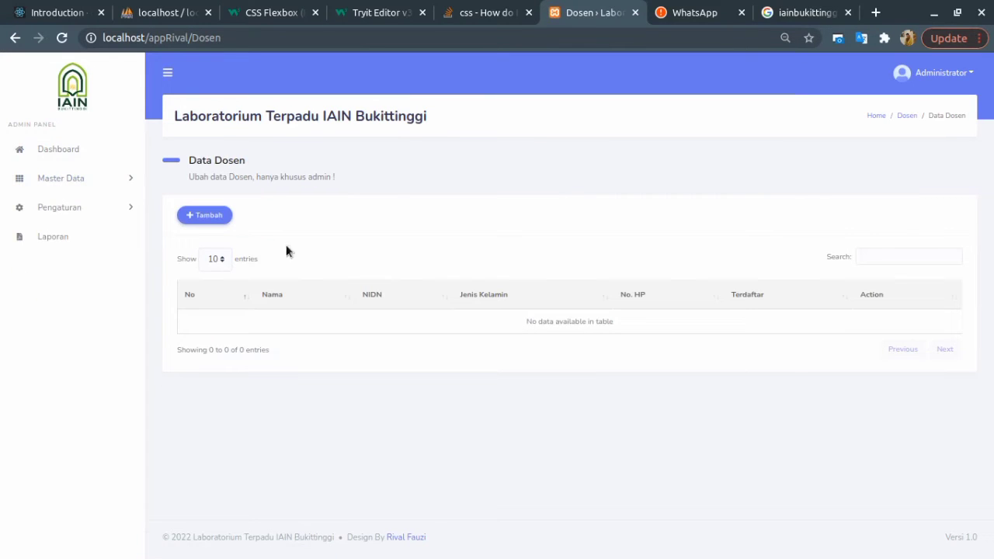
left_click(212, 218)
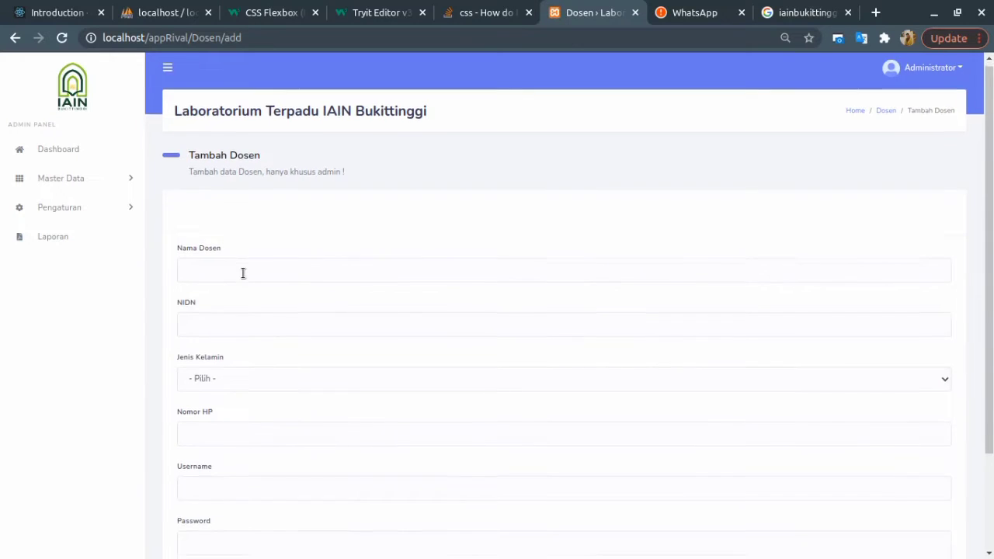
scroll(229, 226, "down", 2)
left_click(228, 201)
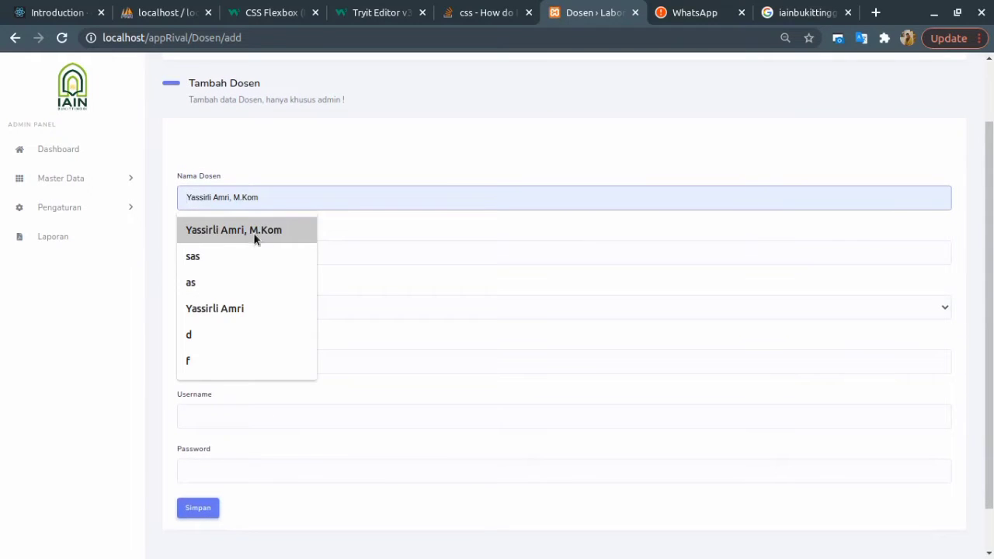
left_click(255, 237)
left_click(227, 254)
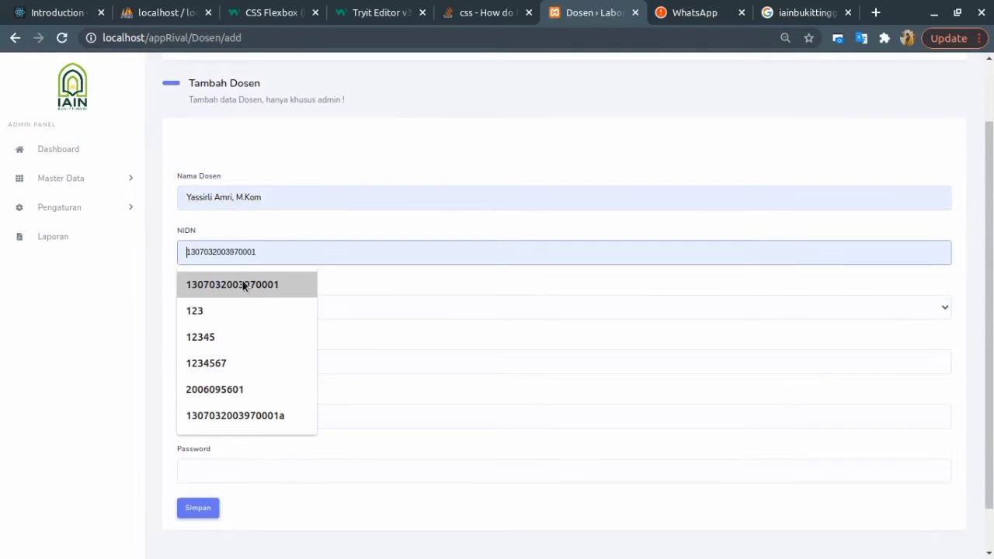
left_click(247, 284)
left_click(225, 309)
left_click(232, 335)
Enter the lecturer's phone number, login username and password, then save the record.
left_click(227, 358)
left_click(233, 398)
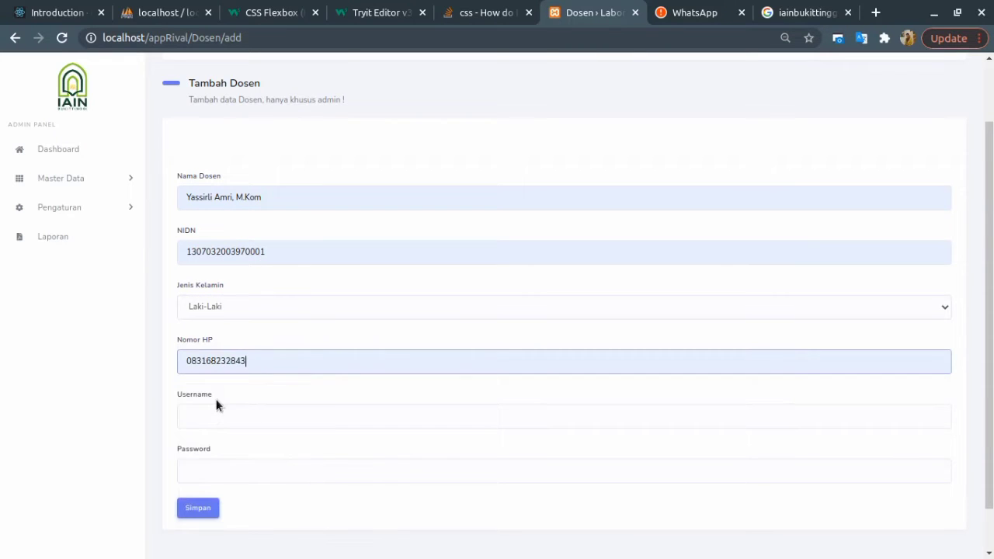
left_click(217, 417)
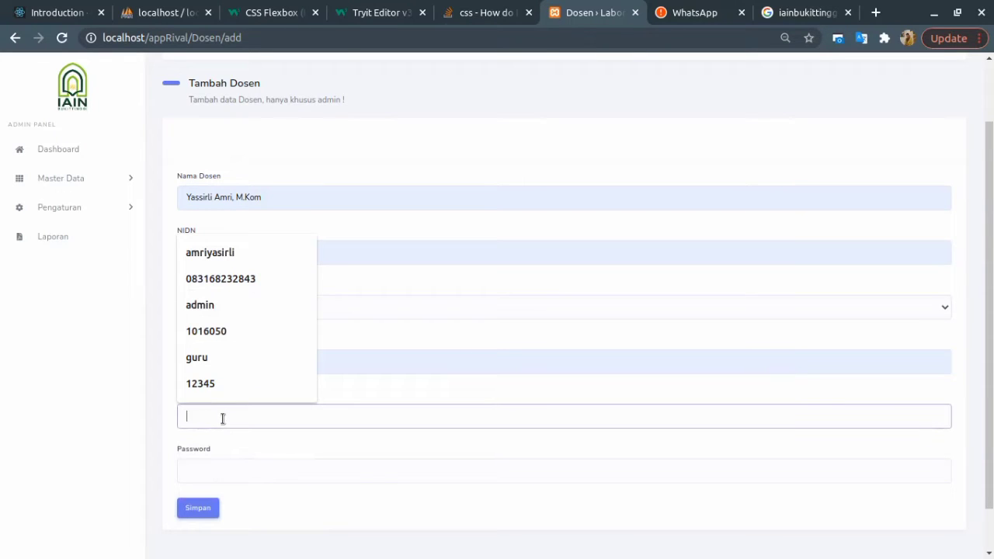
type("amri")
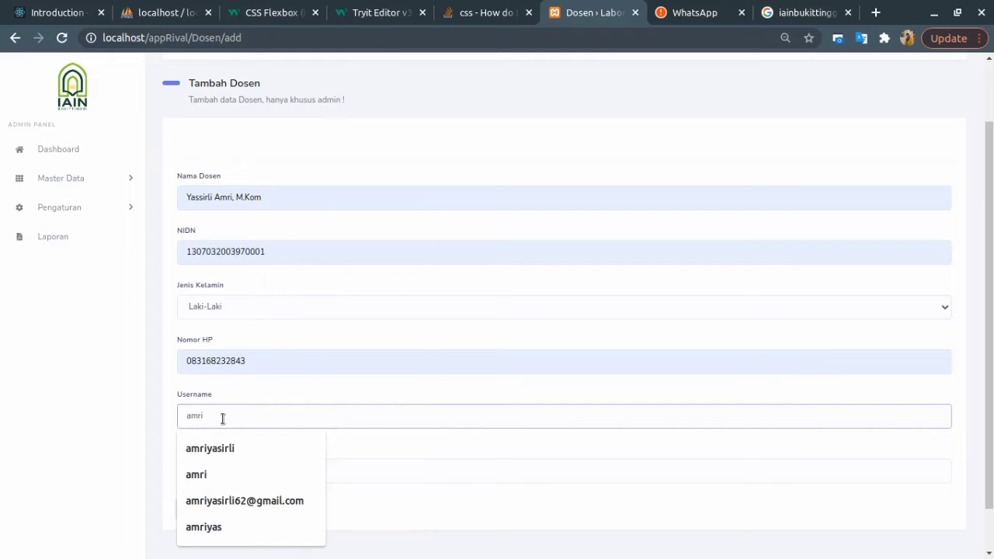
key("Tab")
type("a")
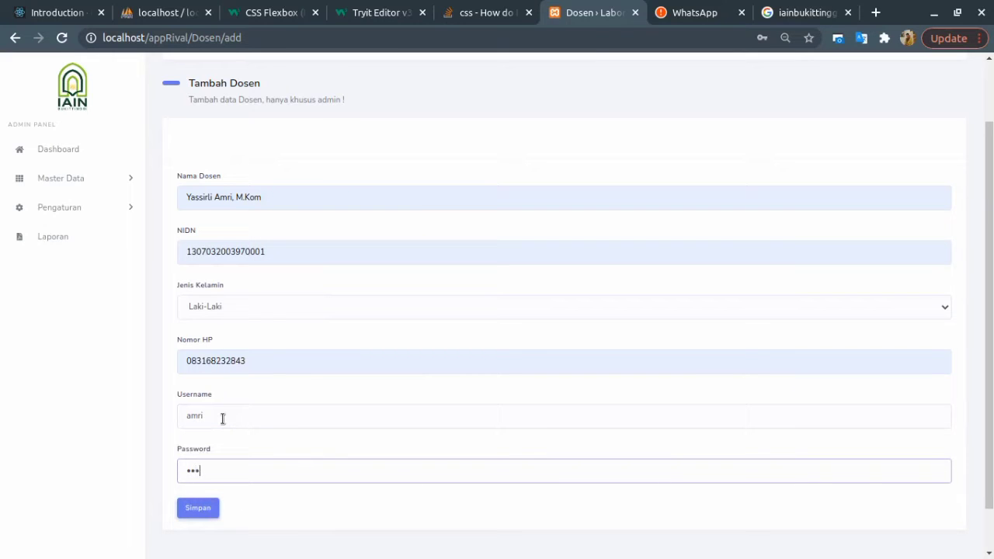
left_click(213, 508)
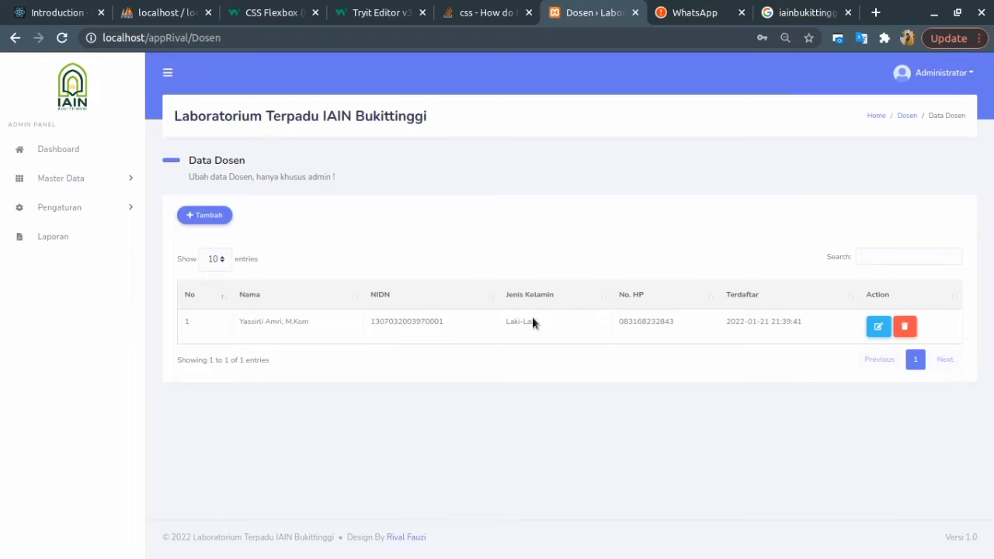
Browse User Management and Data Dosen, then open the empty Data Labor list.
left_click(71, 215)
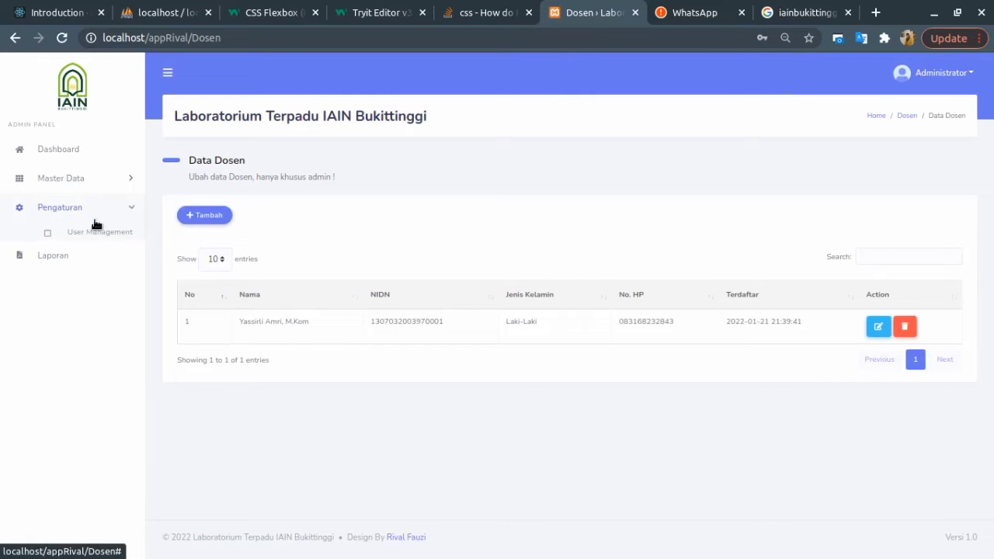
left_click(60, 237)
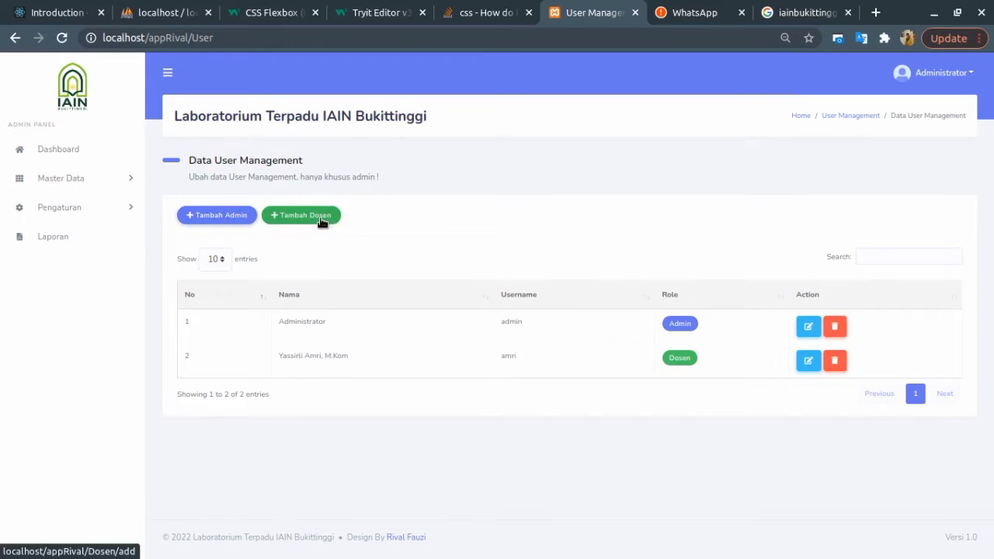
left_click(74, 180)
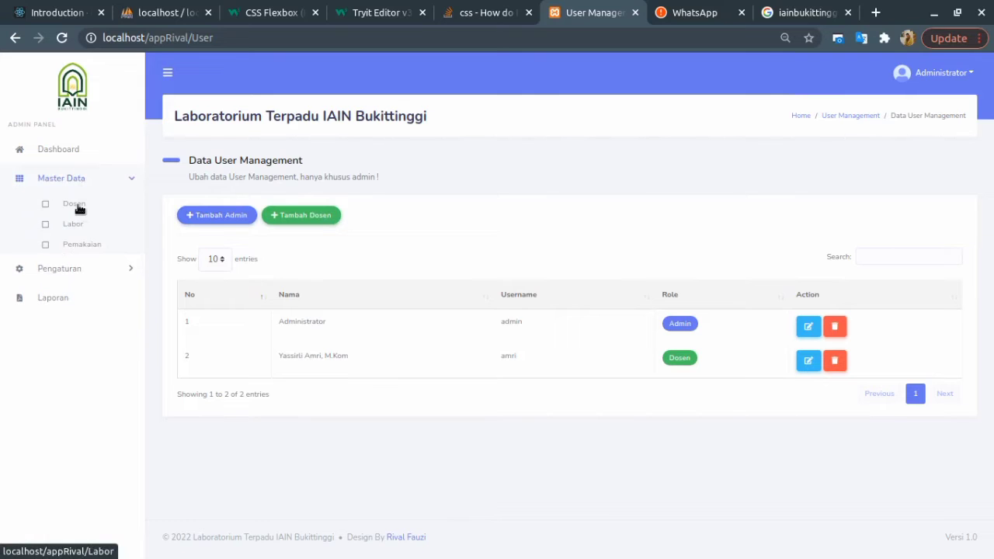
left_click(75, 203)
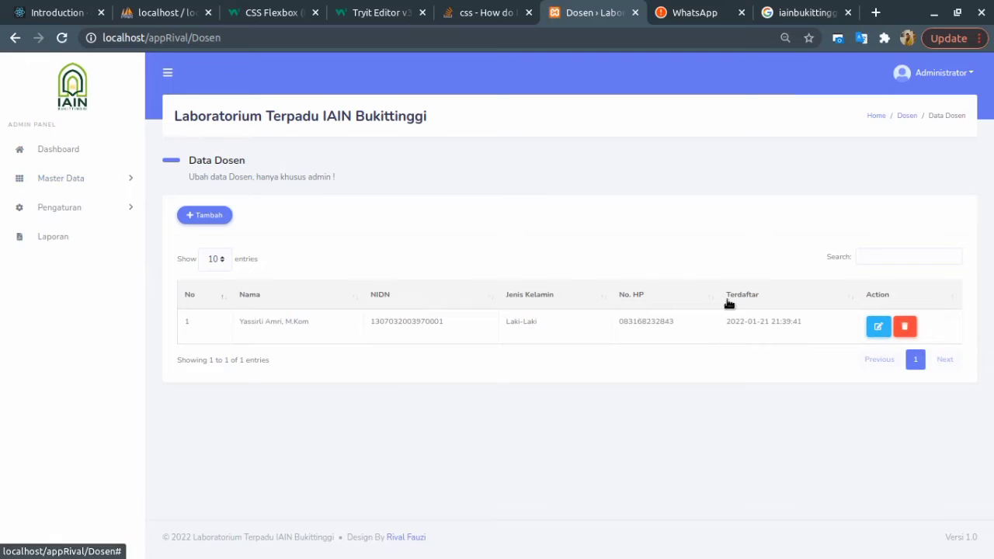
left_click(94, 184)
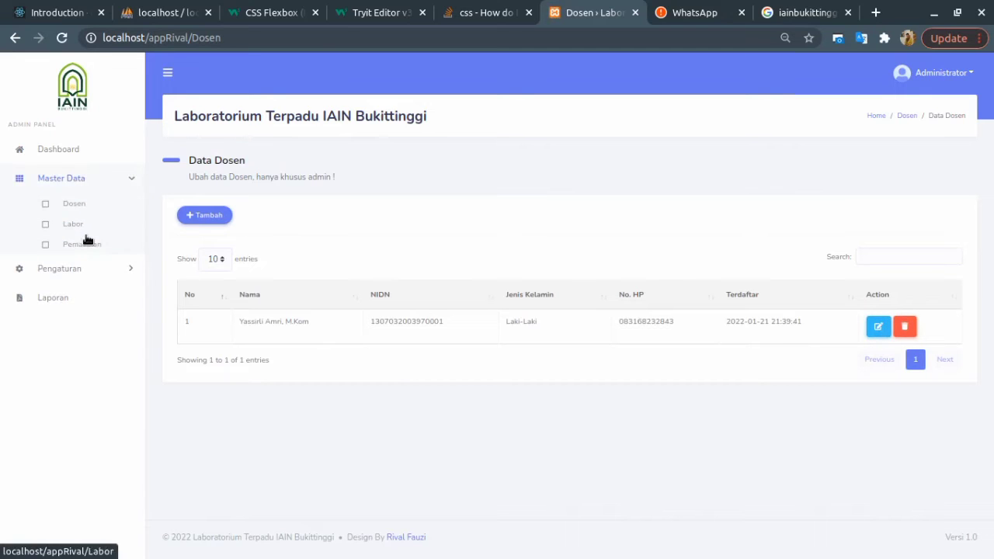
left_click(73, 225)
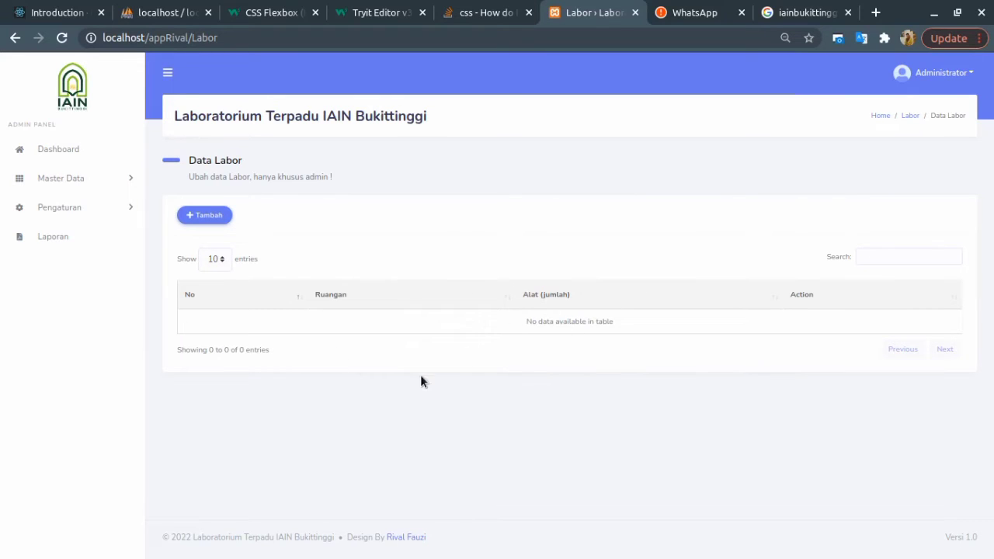
Start a new lab named Multimedia and add its first item, Komputer with quantity 30.
left_click(206, 215)
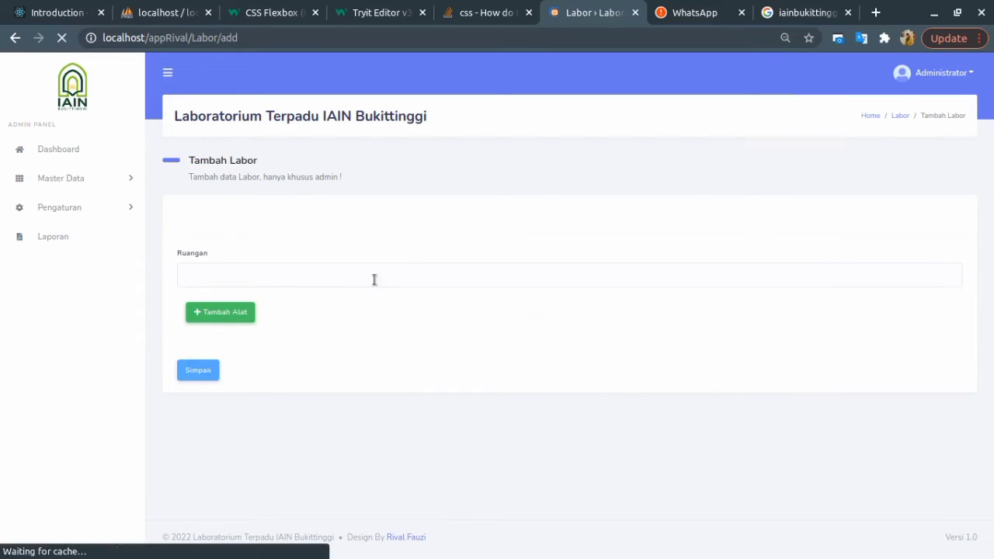
left_click(230, 269)
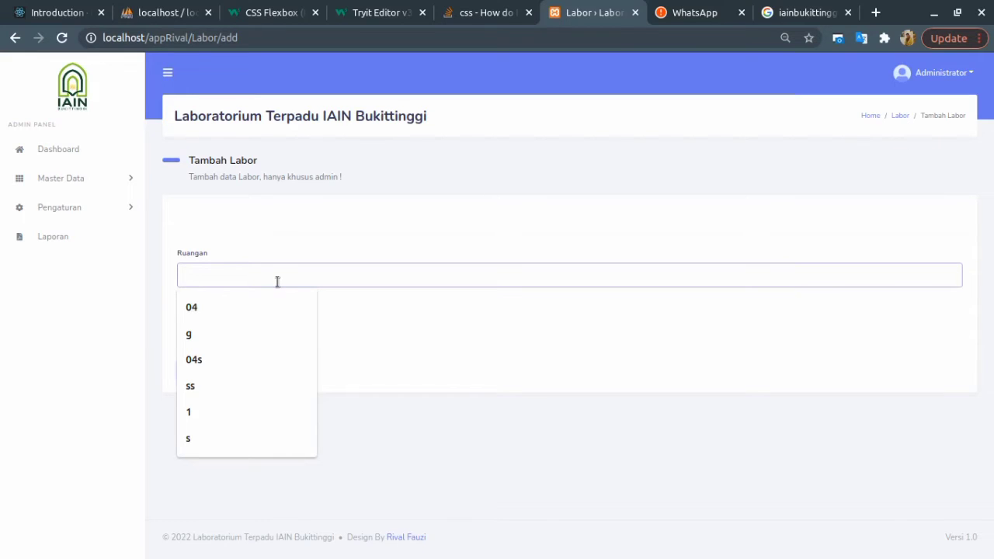
type("Mu")
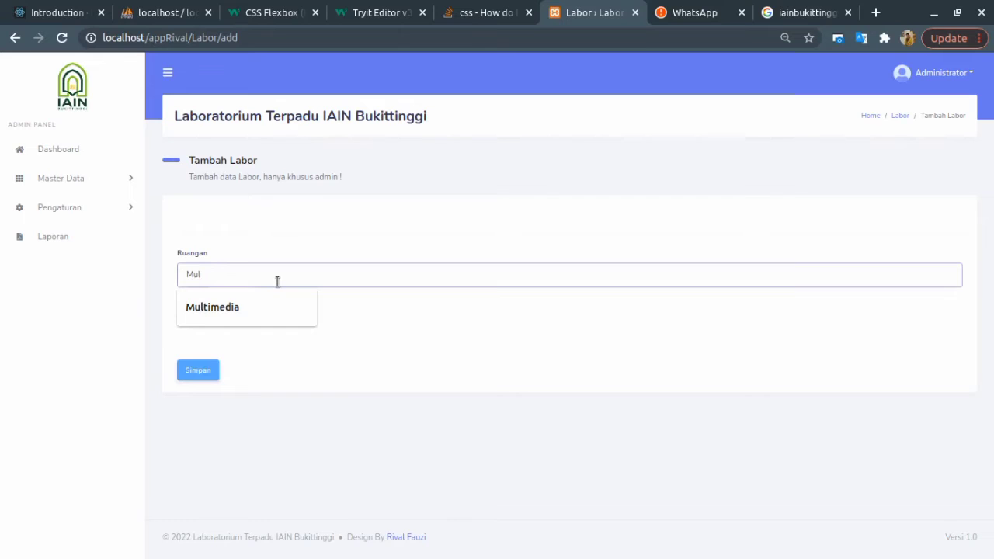
type("l")
left_click(224, 307)
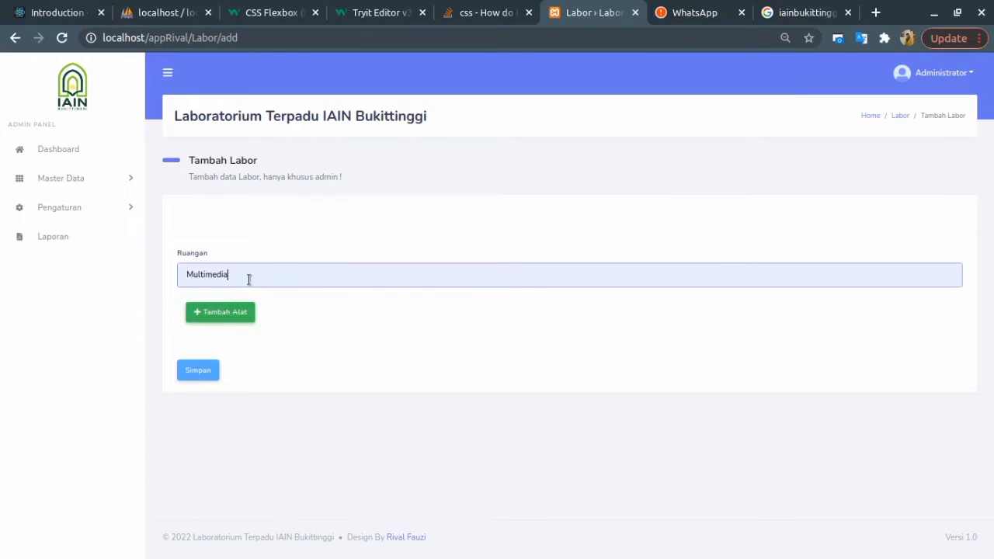
left_click(203, 312)
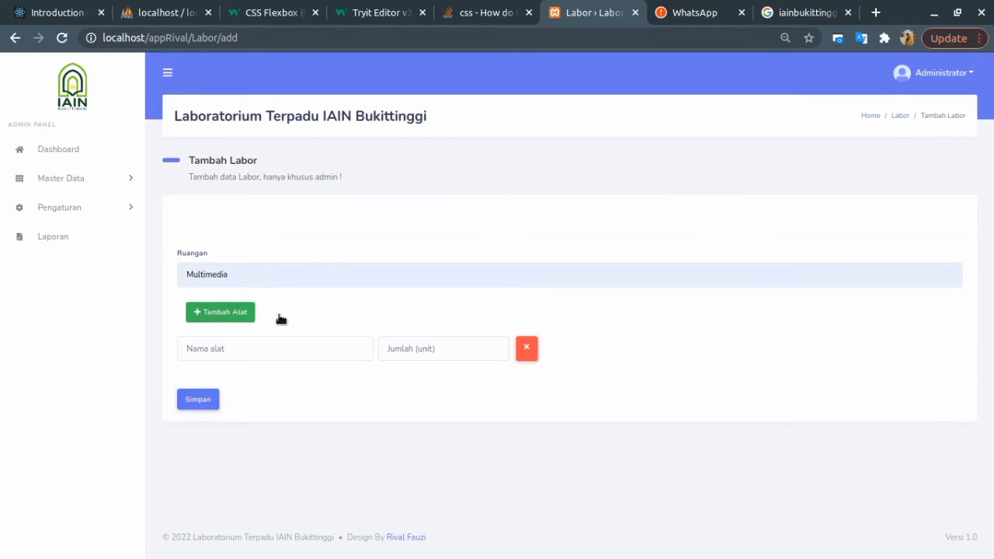
left_click(238, 355)
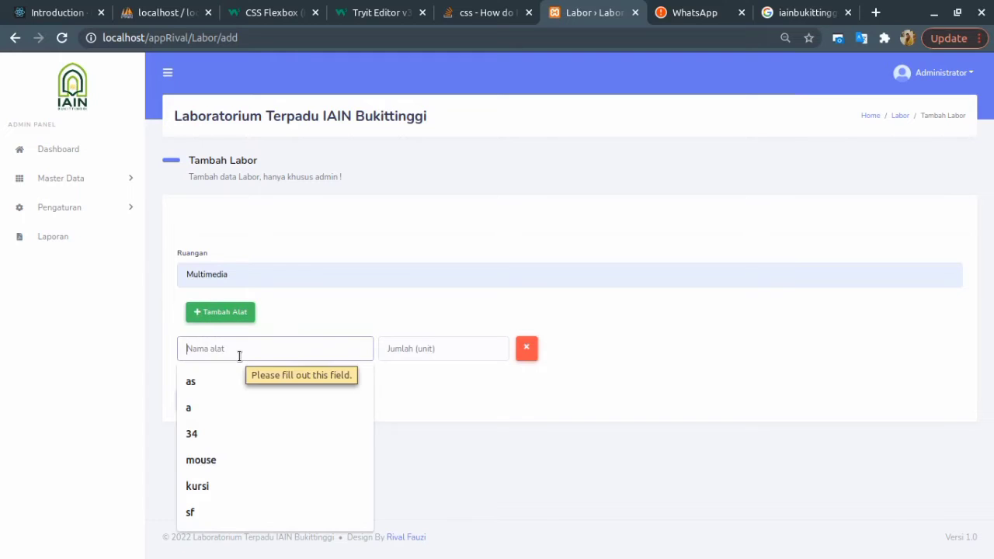
type("Komputer")
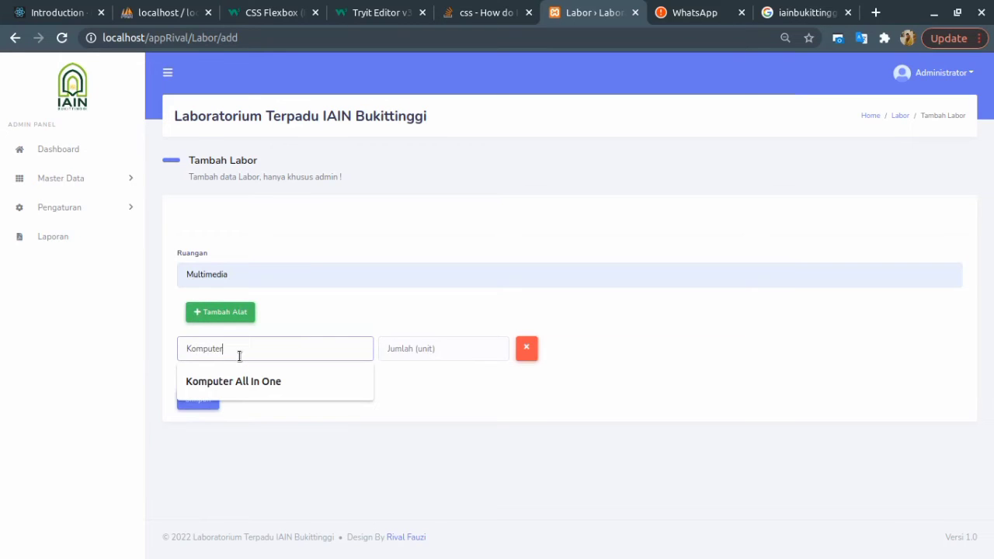
left_click(416, 353)
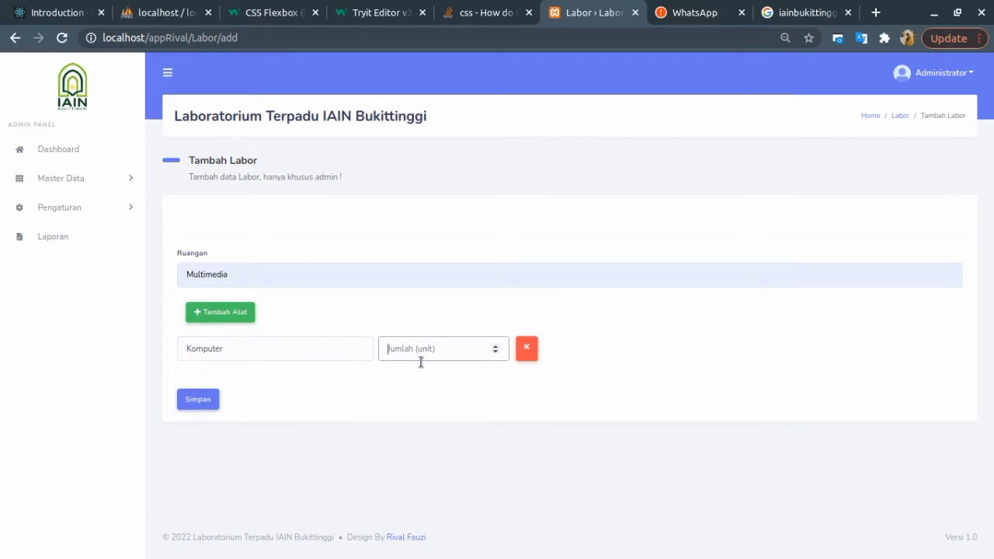
type("30")
Add item rows Meja (30) and Kursi (30) to the Multimedia lab.
left_click(242, 314)
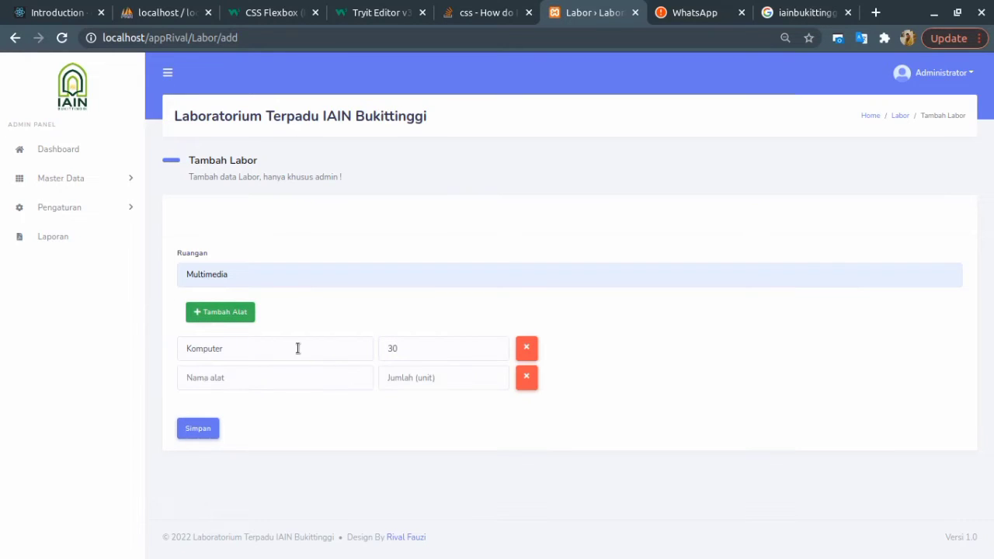
left_click(245, 378)
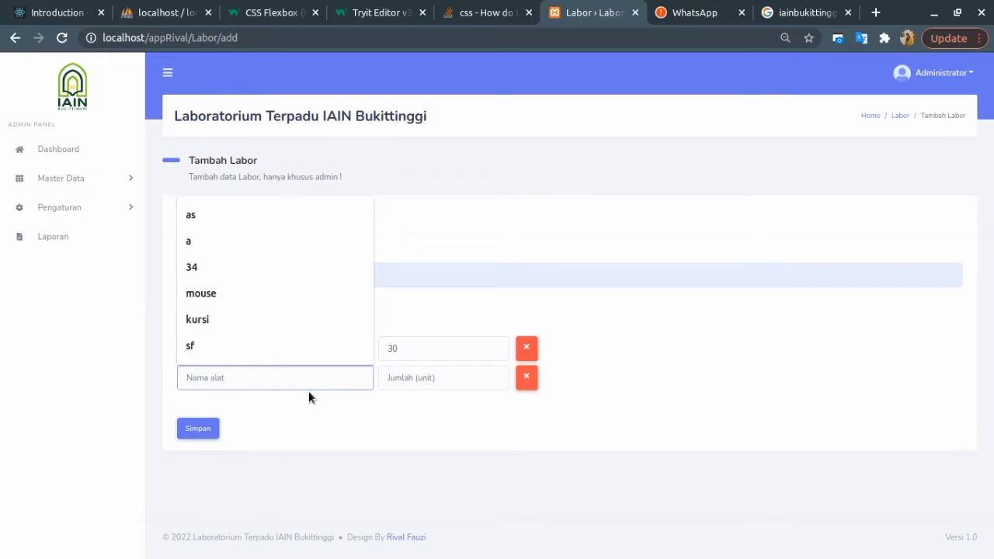
type("Meja")
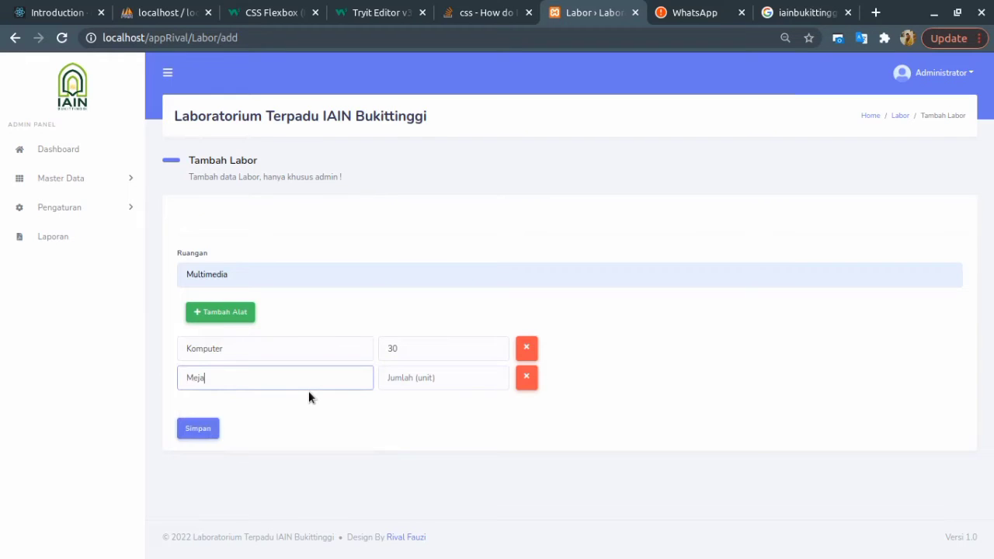
left_click(401, 384)
type("30")
left_click(241, 312)
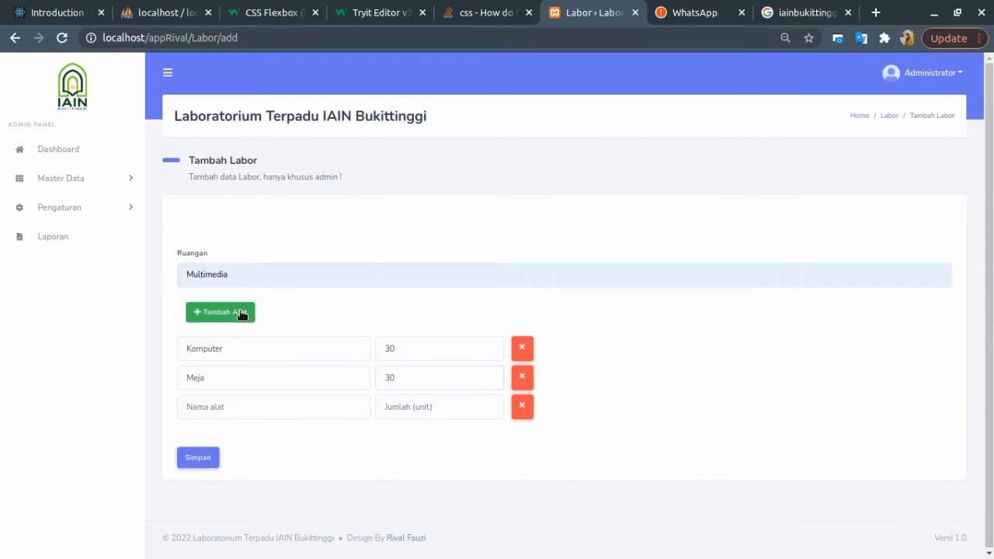
left_click(239, 406)
type("Kursi")
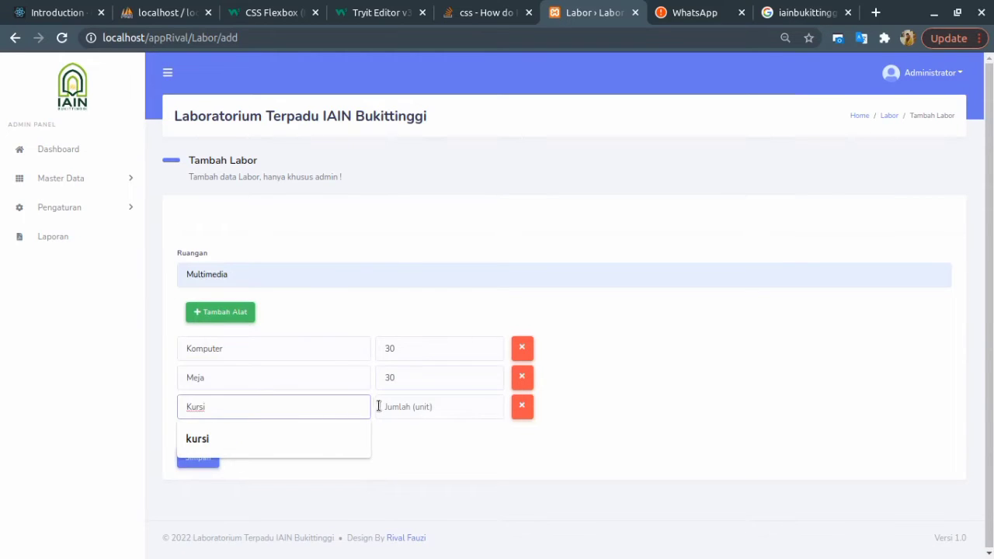
left_click(394, 411)
type("30")
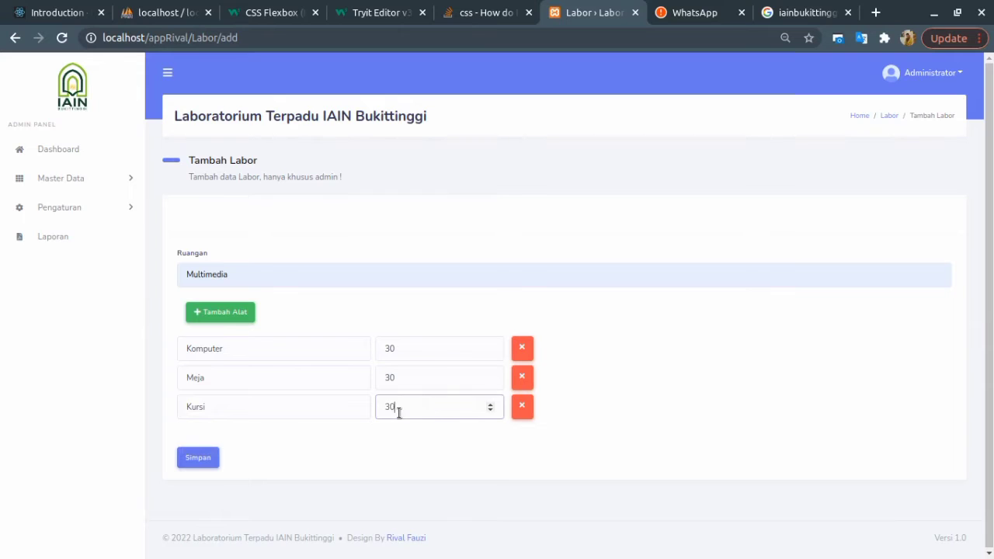
Add a fourth item, infokus with quantity 1, and save the Multimedia lab.
left_click(242, 320)
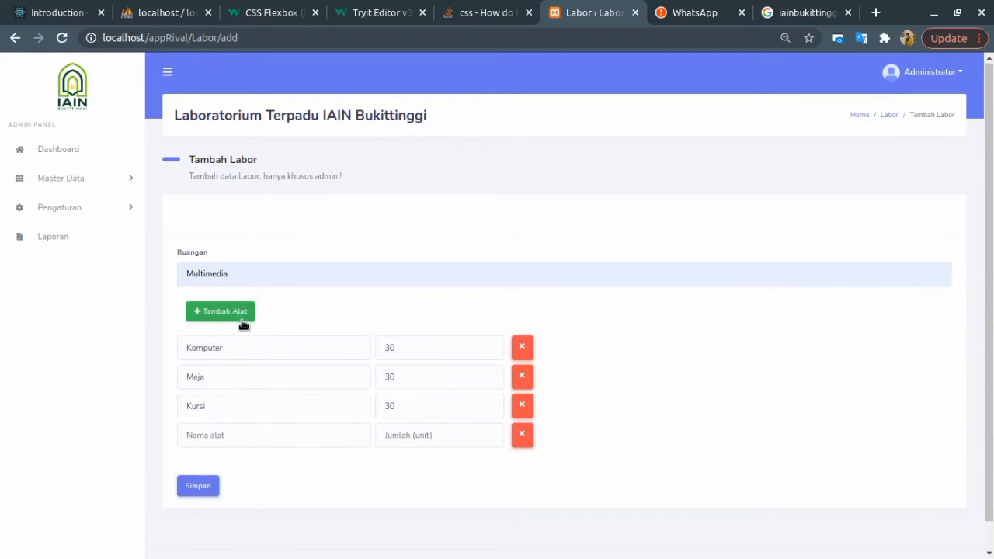
left_click(236, 440)
type("info")
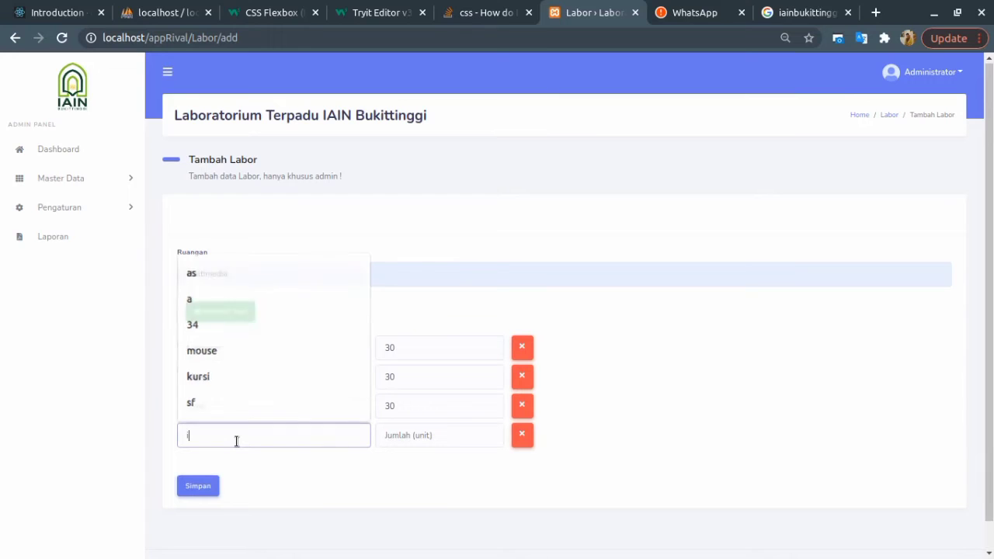
type("uk")
key("BackSpace")
key("BackSpace")
key("BackSpace")
key("BackSpace")
key("BackSpace")
key("BackSpace")
type("infokus")
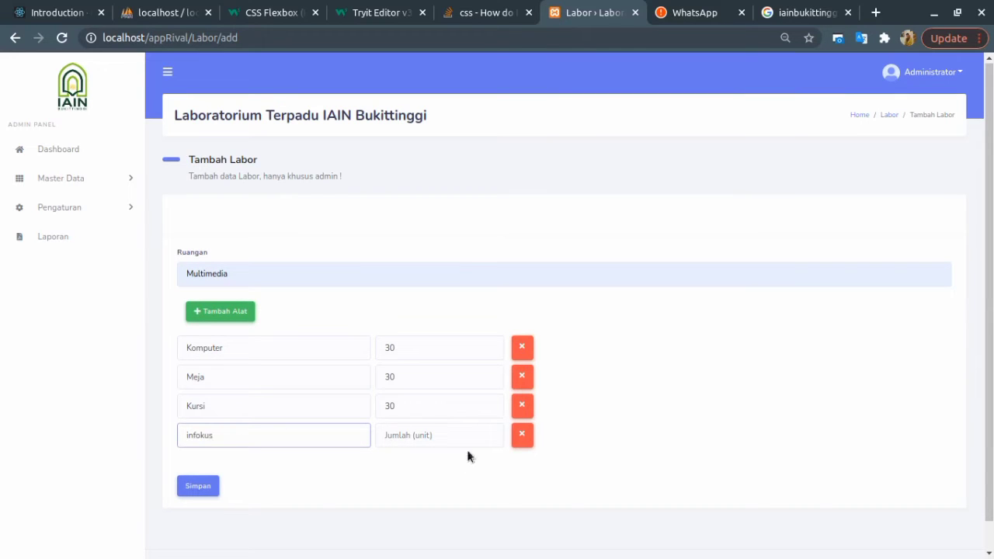
left_click(434, 443)
type("2")
key("BackSpace")
type("1")
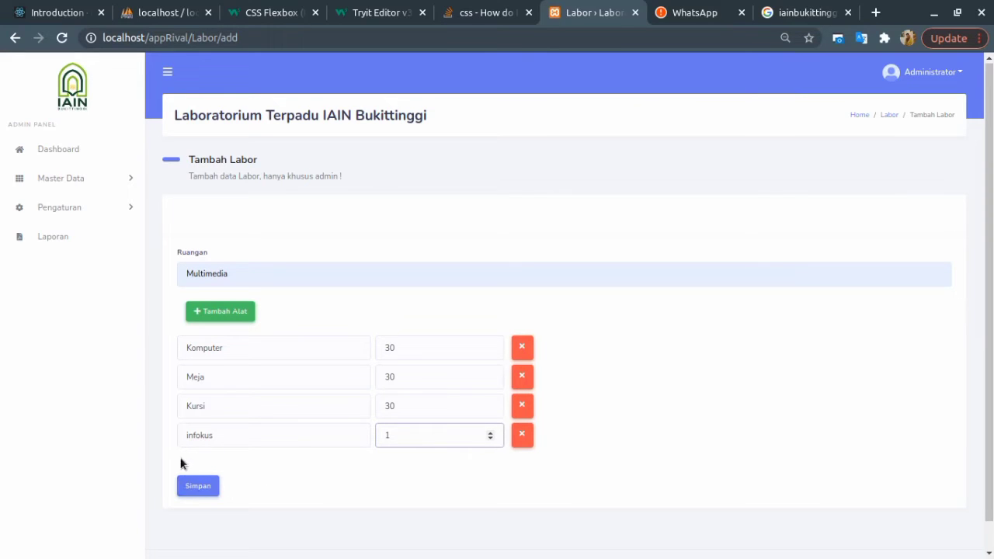
left_click(200, 486)
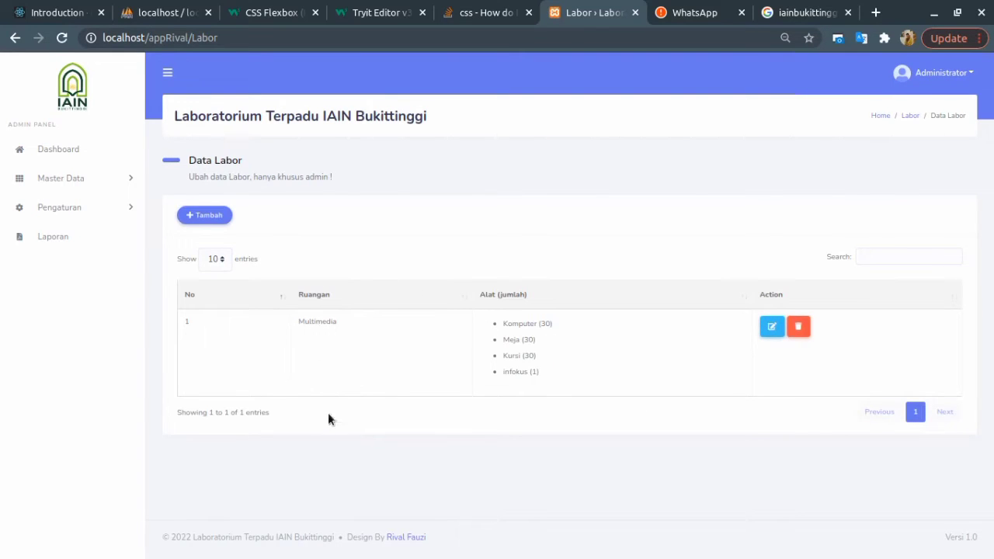
Review the Multimedia lab's edit form with its four items, then open Data Pemakaian.
left_click(773, 330)
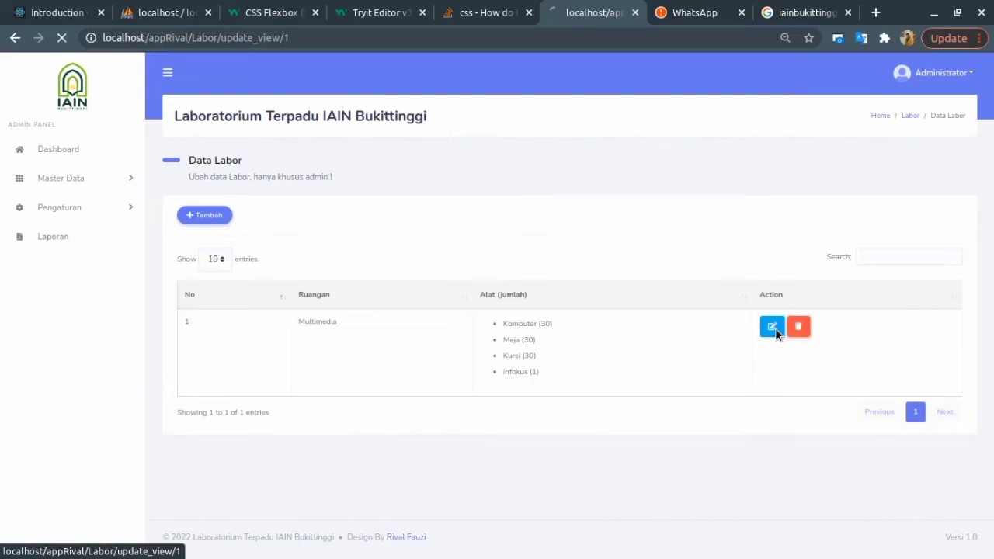
scroll(484, 412, "down", 1)
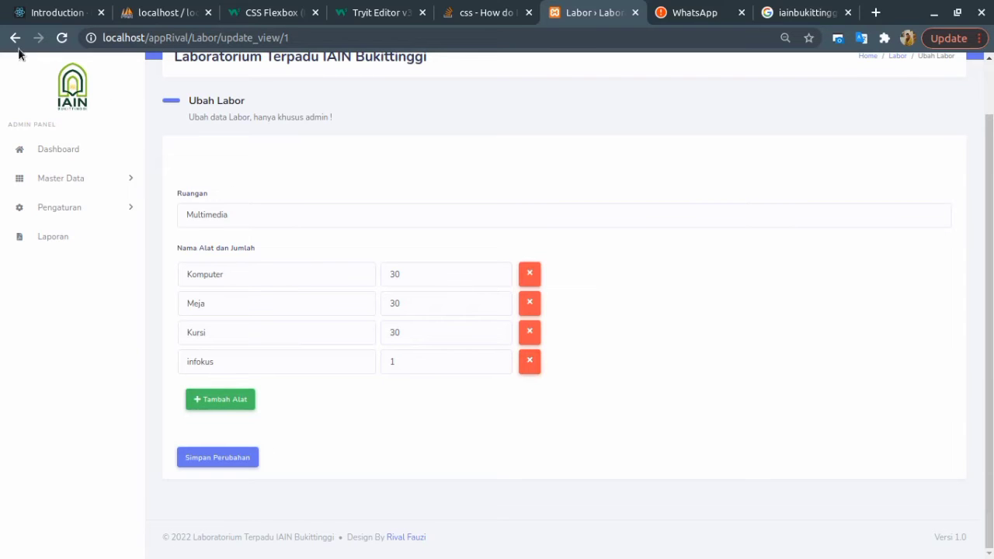
left_click(107, 183)
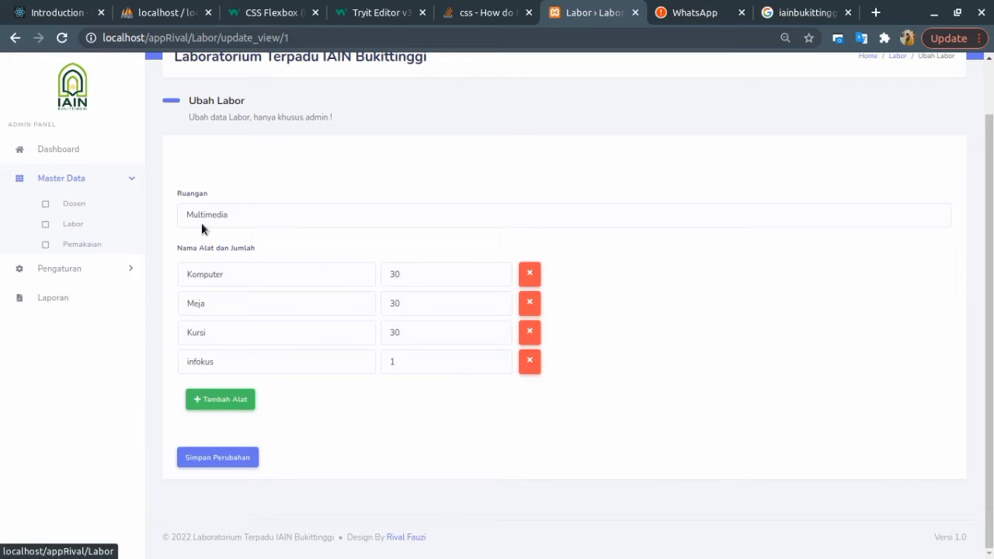
left_click(82, 245)
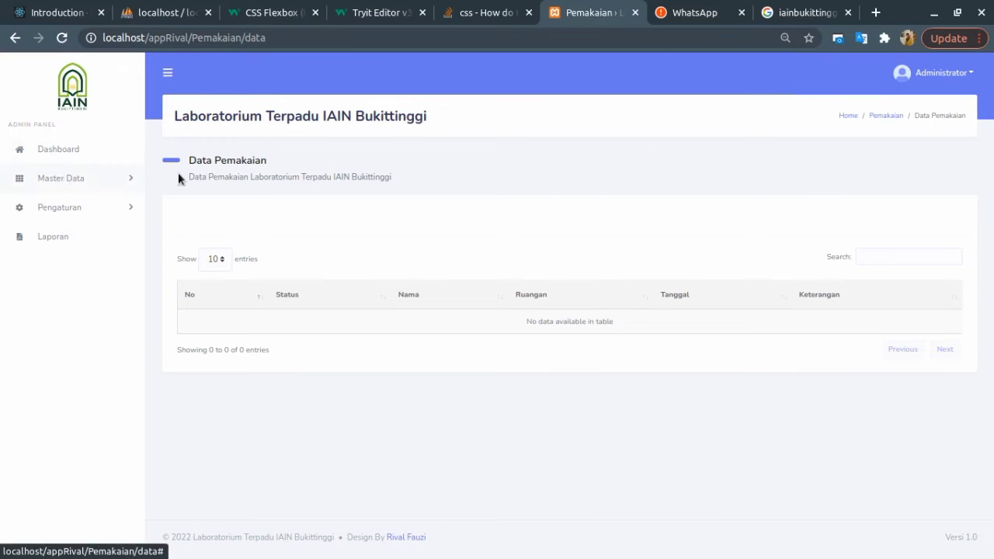
View the Dosen list, then open User Management showing one Admin and one Dosen account.
left_click(100, 190)
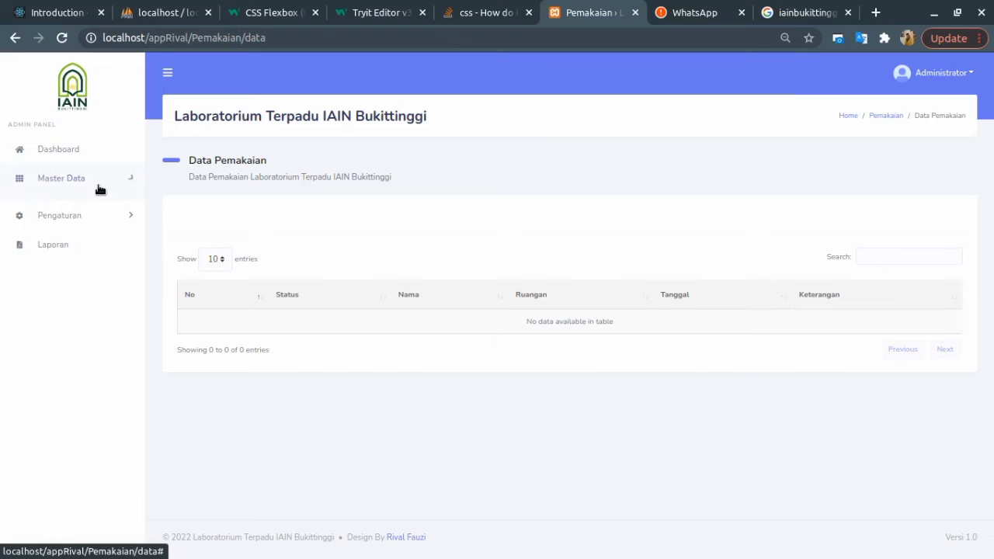
left_click(87, 210)
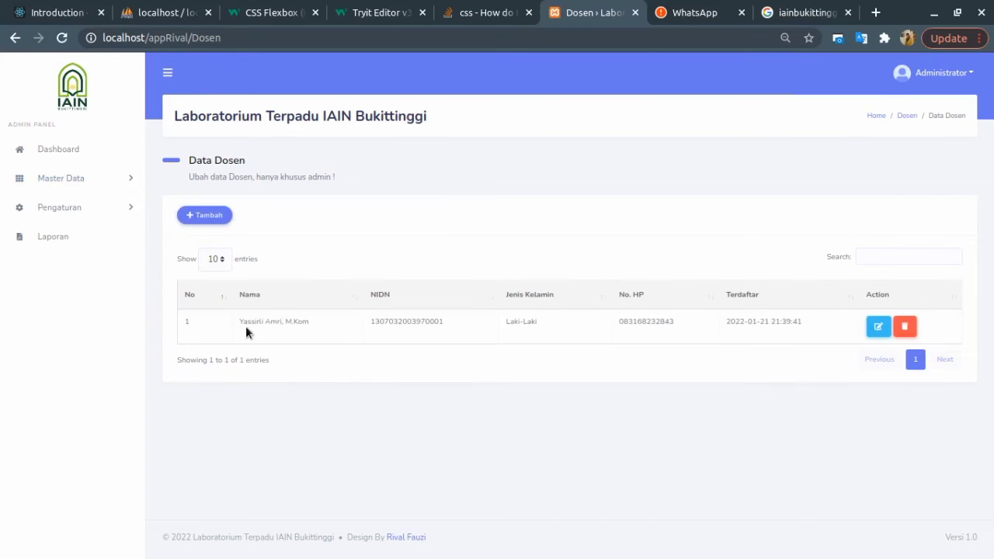
left_click(84, 212)
left_click(71, 231)
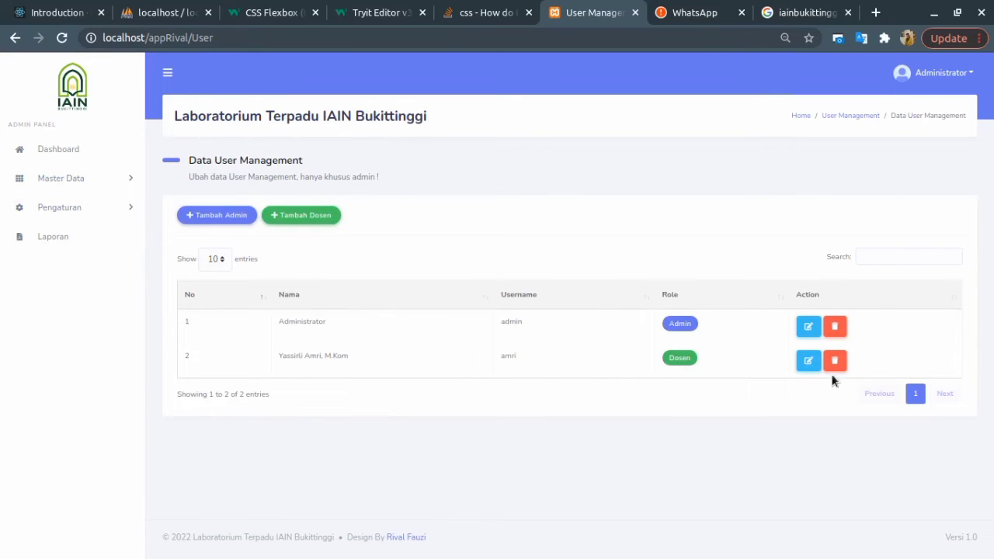
left_click(932, 74)
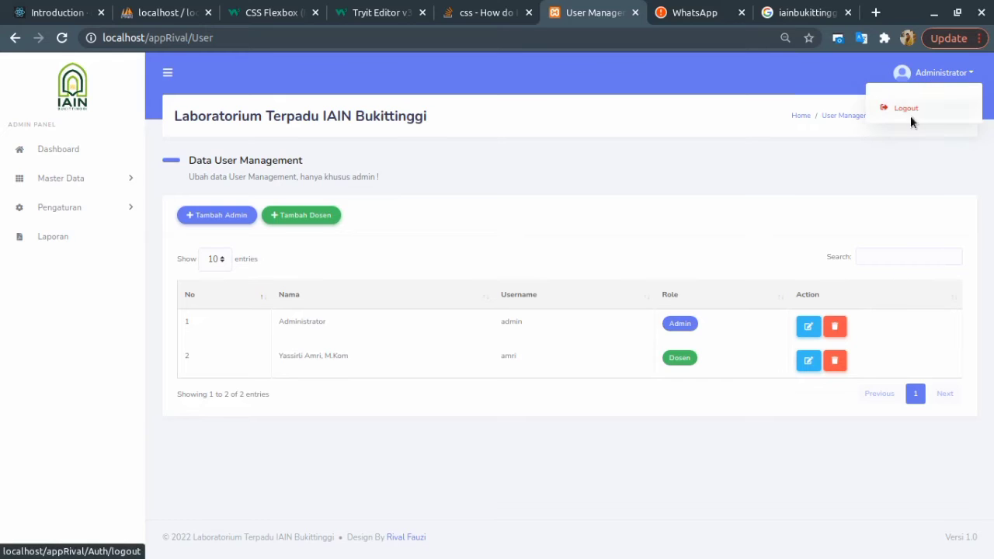
Log out of the administrator account and sign in with the lecturer's username and password.
left_click(912, 113)
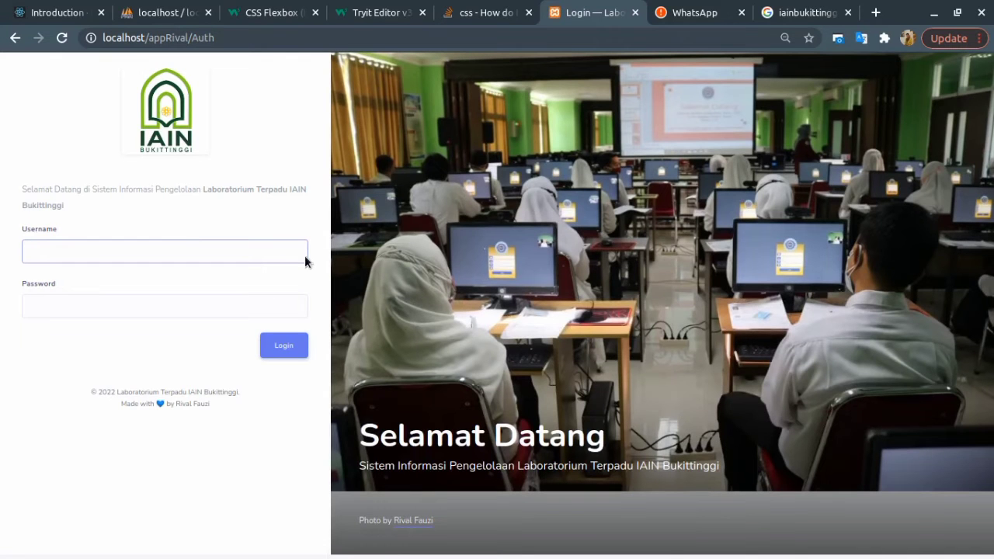
left_click(111, 257)
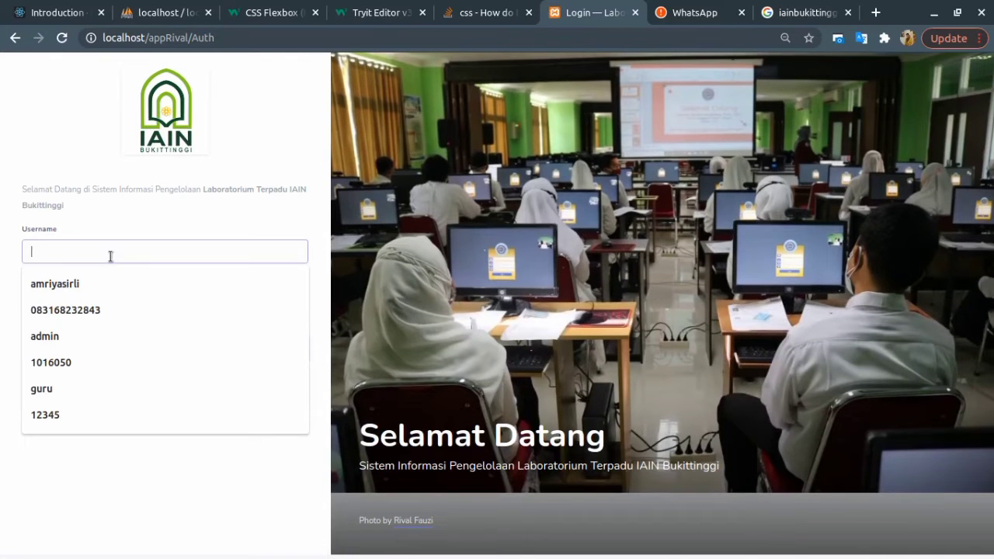
key("BackSpace")
key("BackSpace")
key("BackSpace")
key("BackSpace")
key("BackSpace")
key("Tab")
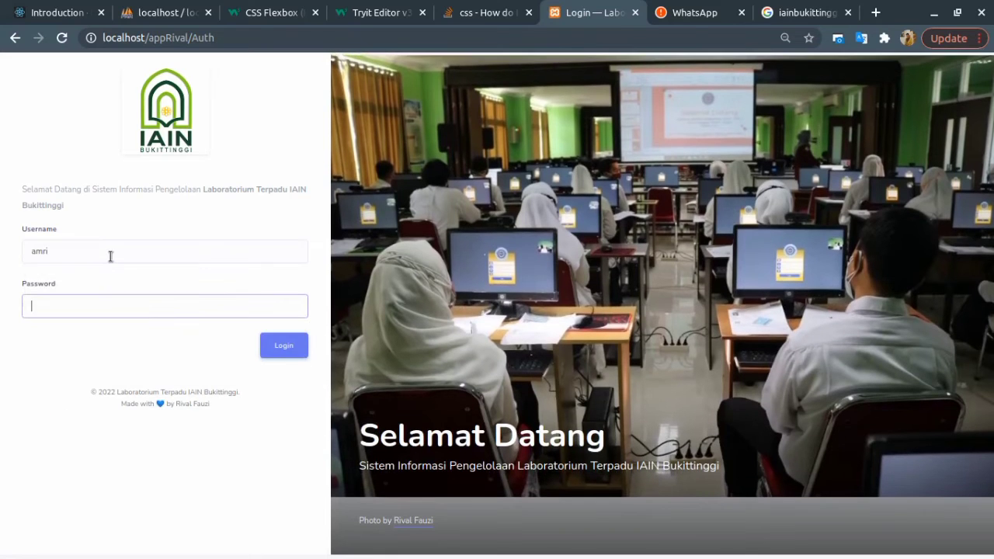
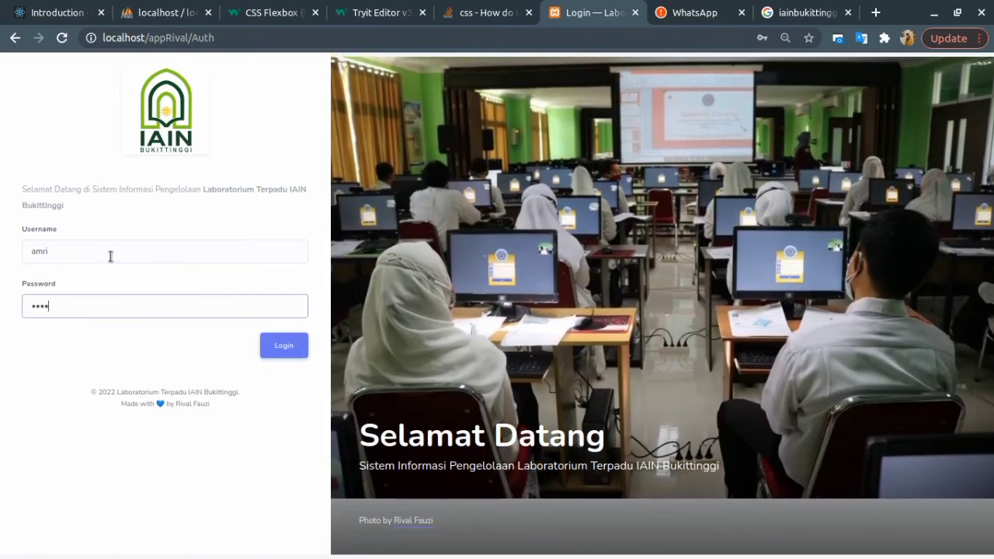
left_click(294, 351)
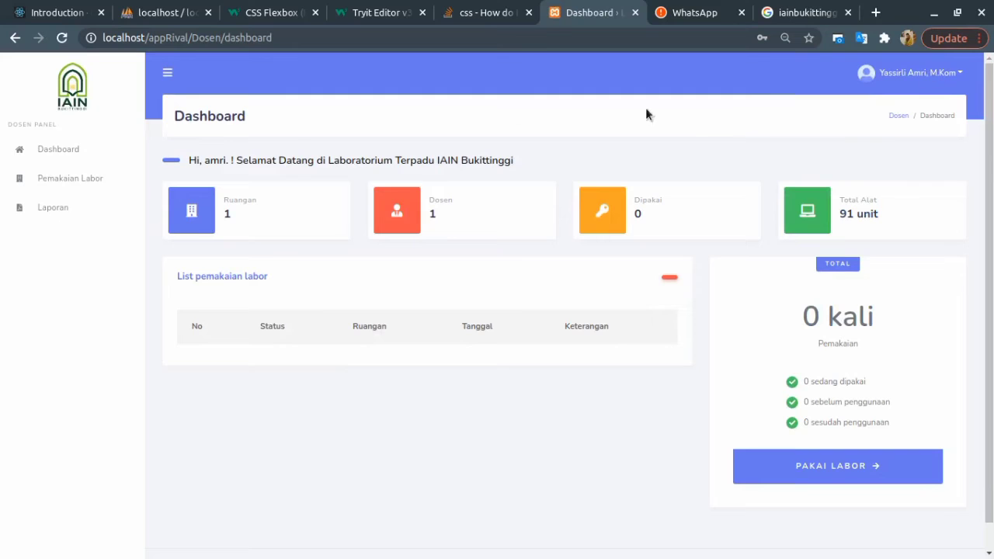
Highlight the DOSEN PANEL label and the dashboard counts of 1 Ruangan and 1 Dosen.
left_click_drag(10, 125, 31, 141)
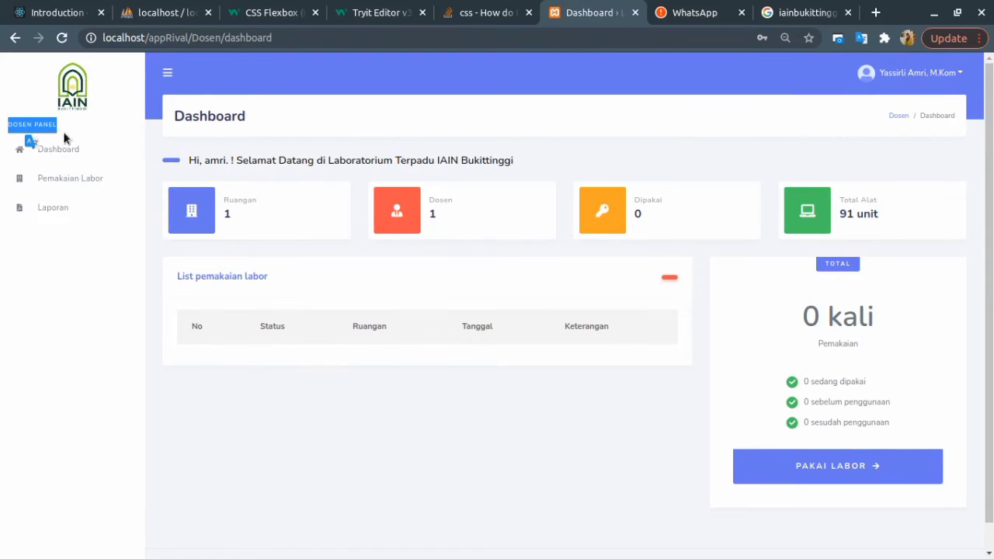
left_click(59, 360)
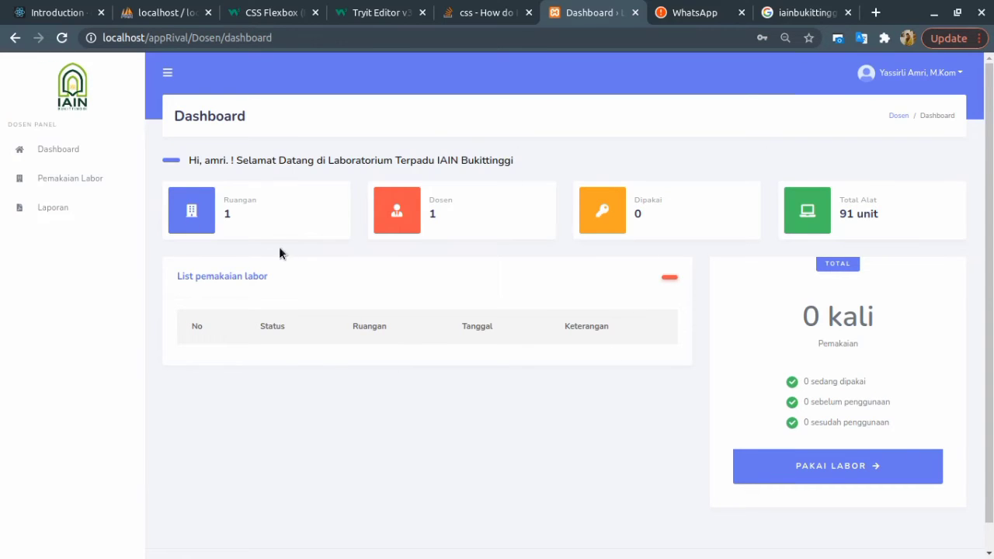
double_click(226, 214)
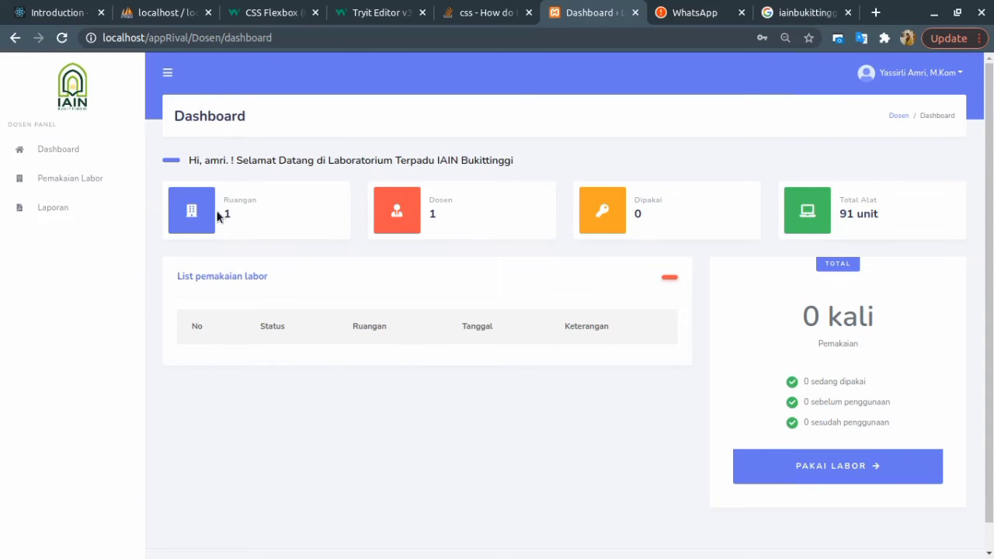
double_click(429, 215)
left_click_drag(223, 211, 247, 210)
left_click(219, 217)
left_click(255, 197)
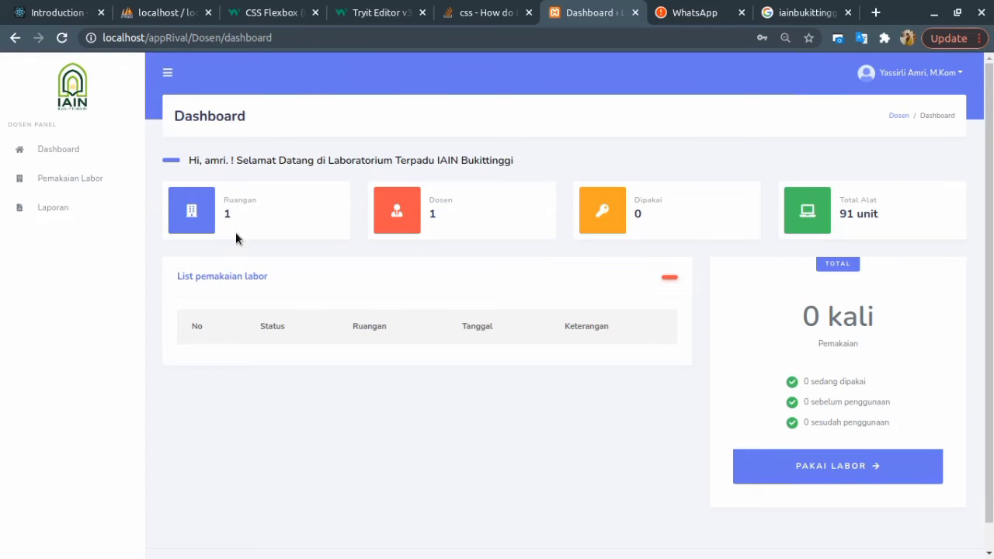
left_click(465, 204)
Highlight the 0 Dipakai usage count and the 91-unit equipment total, then scroll down.
left_click_drag(640, 200, 672, 201)
left_click(674, 201)
left_click(649, 199)
left_click_drag(838, 215, 883, 211)
left_click(871, 193)
mouse_move(842, 218)
left_mouse_down()
mouse_move(872, 217)
mouse_move(849, 213)
left_mouse_up()
left_click(906, 208)
scroll(412, 333, "down", 1)
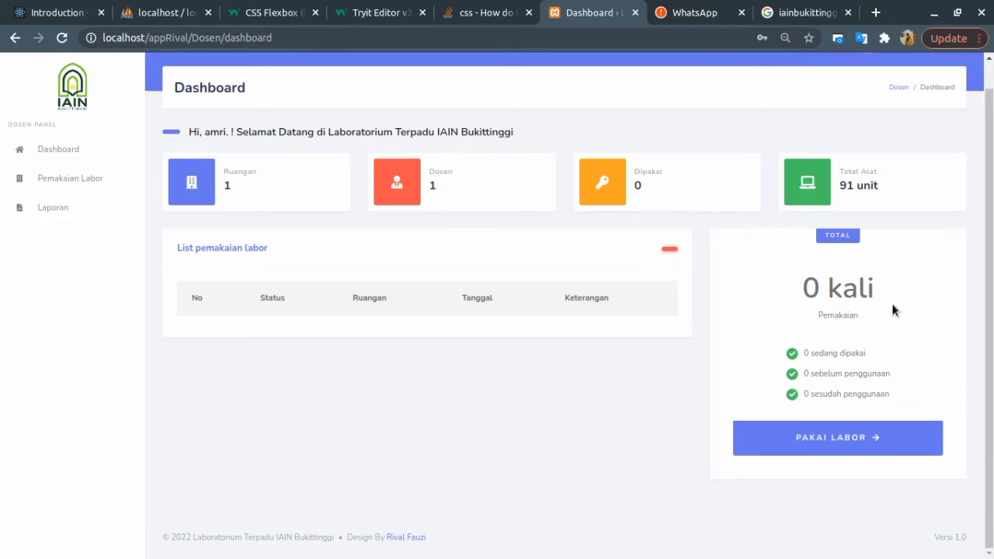
left_click(856, 443)
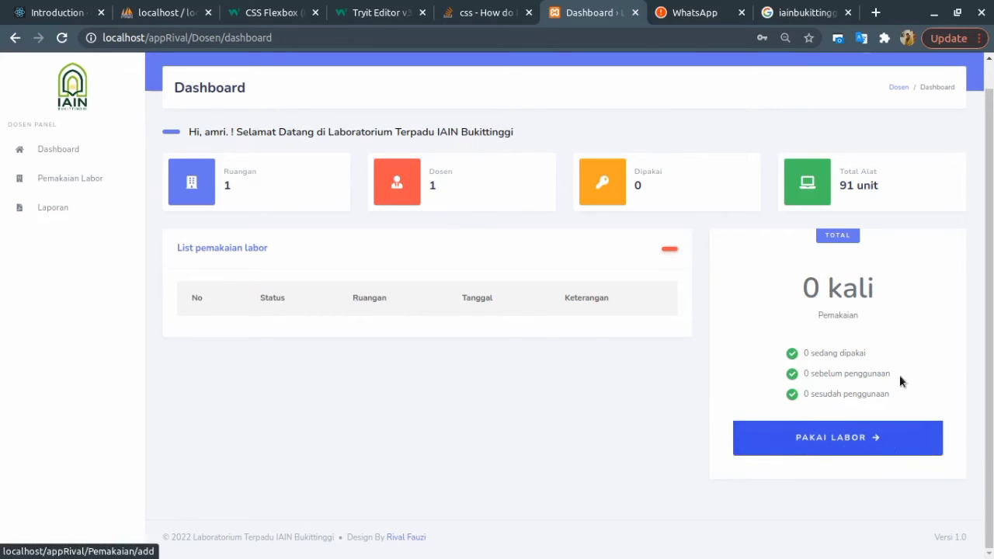
Go to the Pemakaian Labor records and open the new lab usage form.
left_click(831, 438)
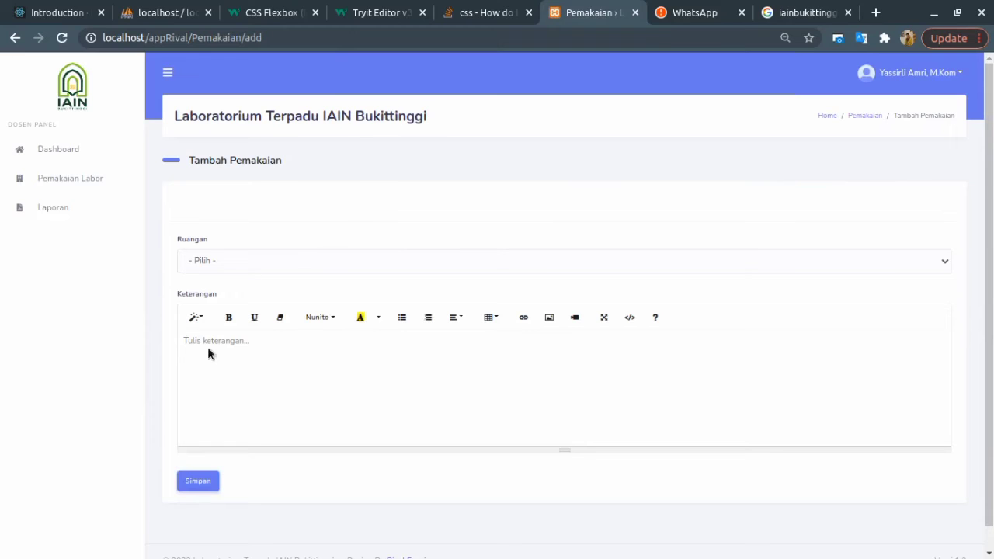
left_click(15, 37)
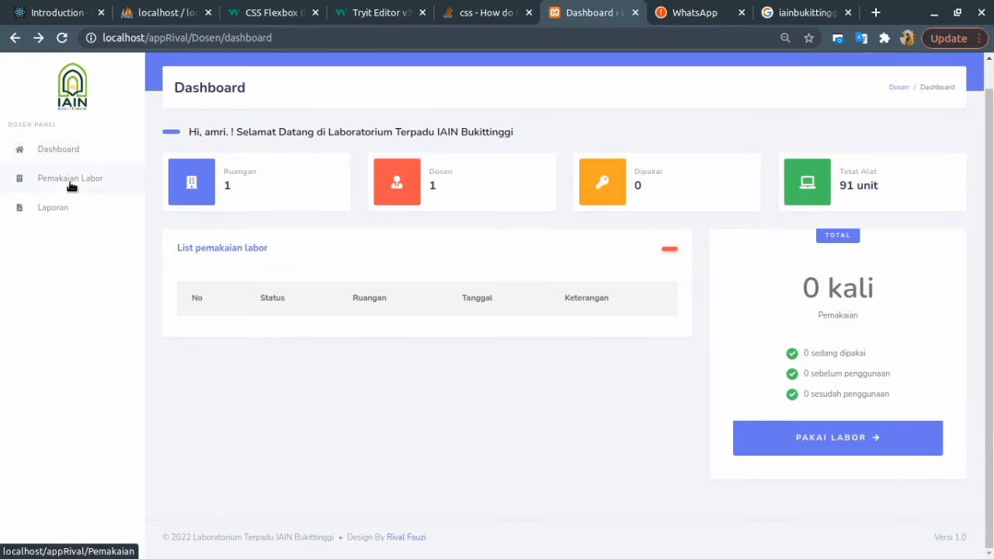
left_click(71, 184)
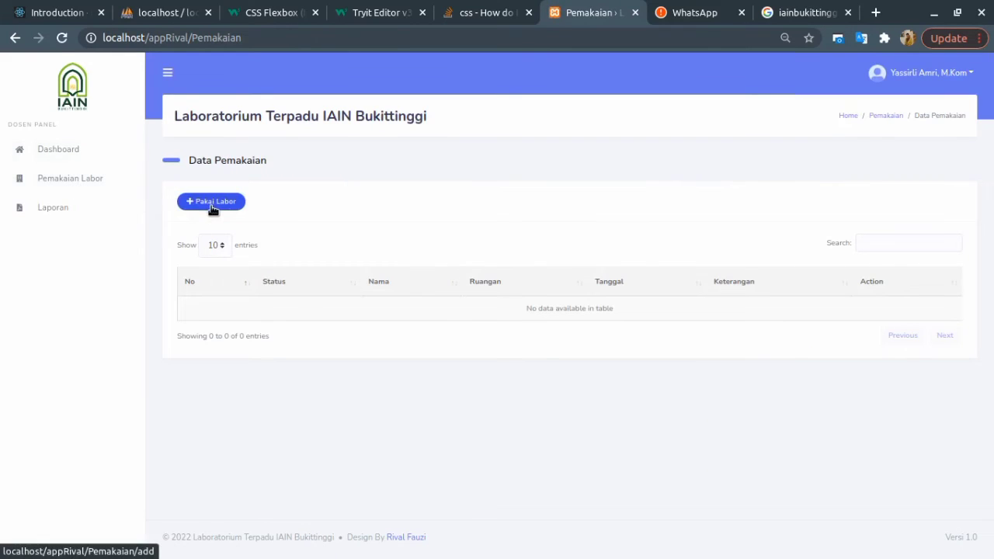
left_click(204, 213)
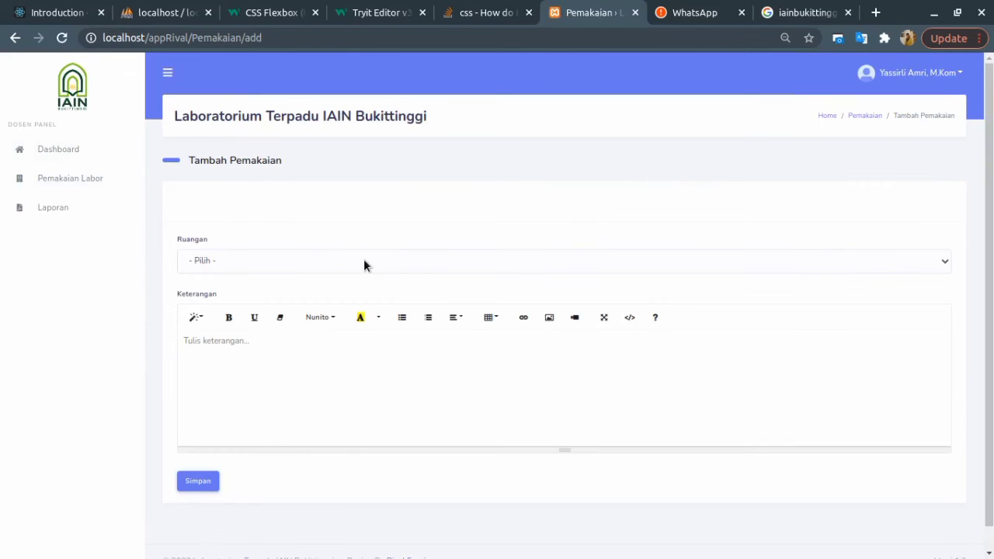
Choose Multimedia as Ruangan, enter the note 'alat masih lengkap', and save the request.
left_click(240, 263)
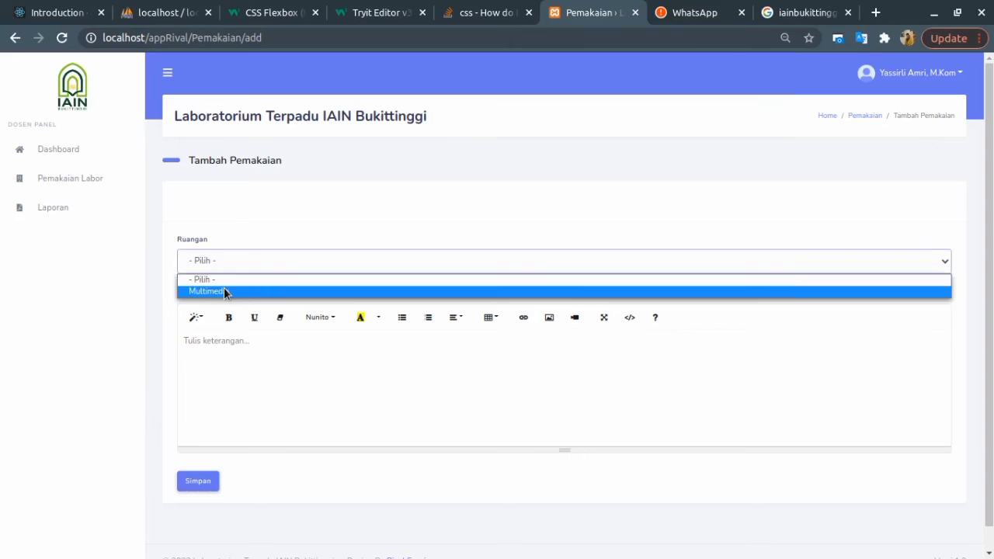
left_click(224, 290)
left_click(244, 347)
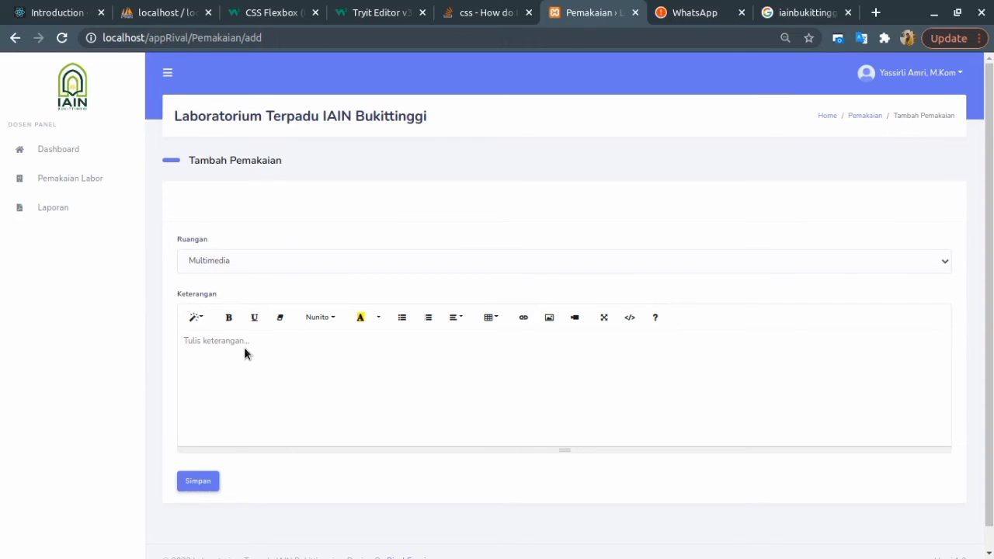
type("alta")
key("BackSpace")
key("BackSpace")
key("BackSpace")
key("BackSpace")
type("alat masih lengkap")
left_click(200, 481)
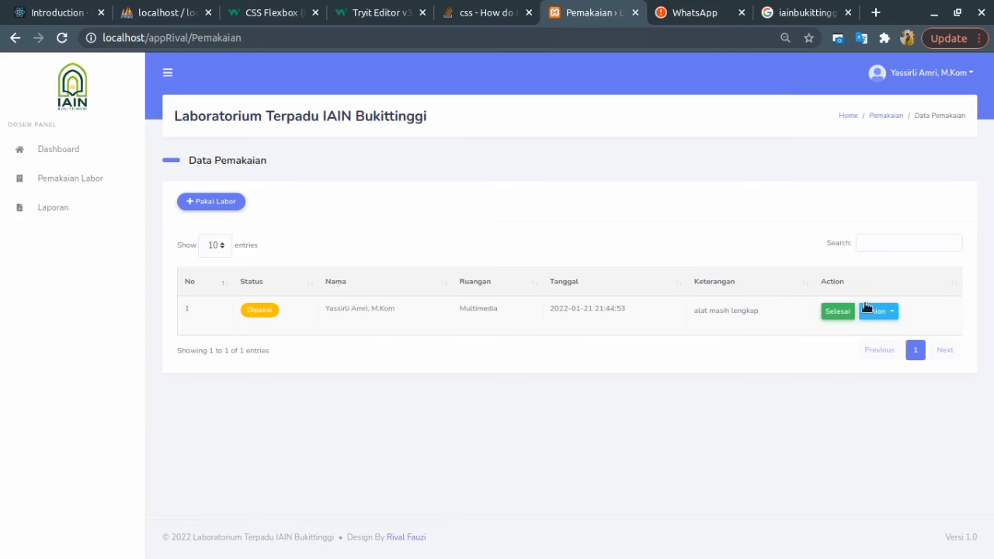
Finish the Multimedia lab usage row and save the closing note 'lengkap'.
left_click(837, 312)
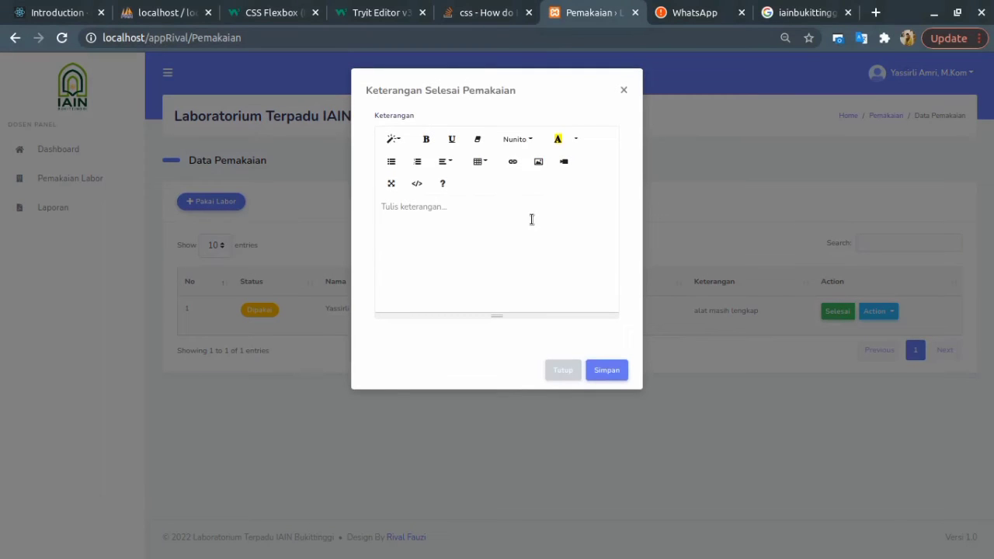
type("lengkap")
left_click(613, 372)
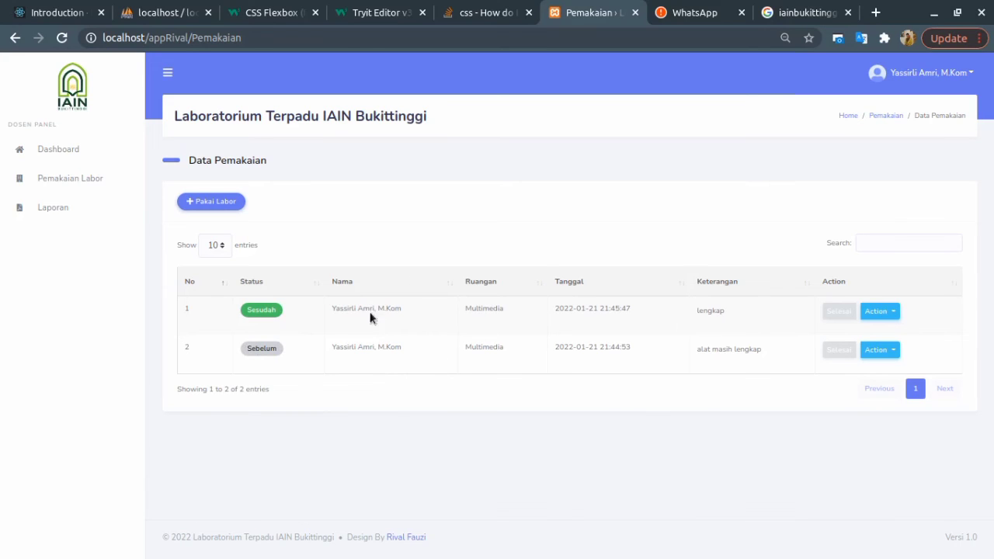
left_click_drag(239, 349, 300, 360)
left_click(402, 322)
left_click_drag(549, 355, 644, 357)
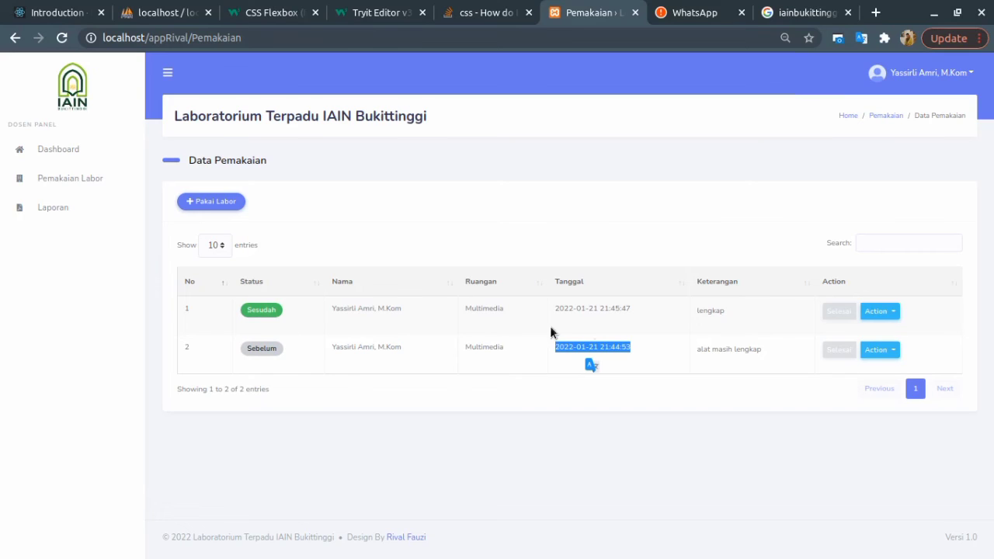
left_click_drag(553, 348, 632, 350)
left_click(634, 351)
left_click_drag(554, 309, 647, 311)
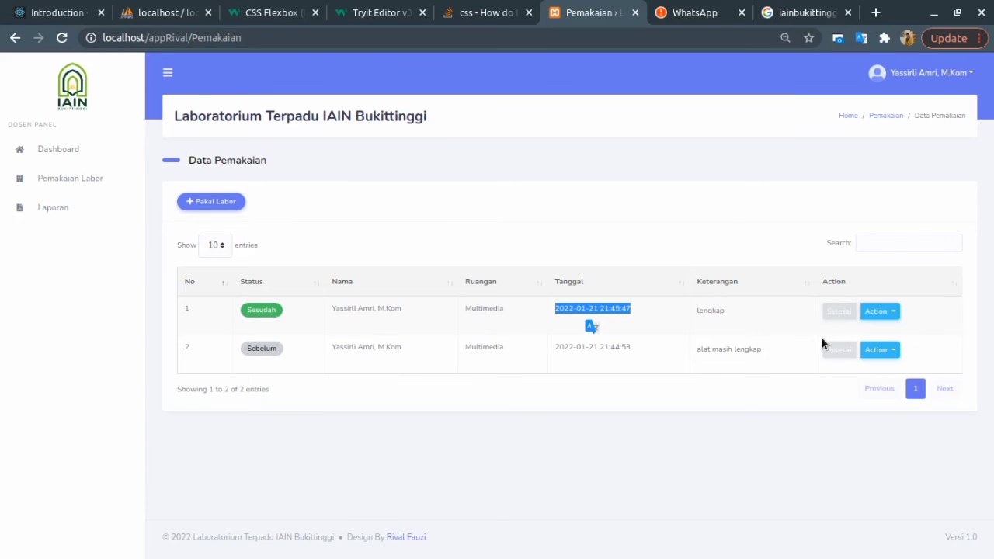
On the usage reports page, set the report date range to 2022-01-21 – 2022-01-21.
left_click(62, 219)
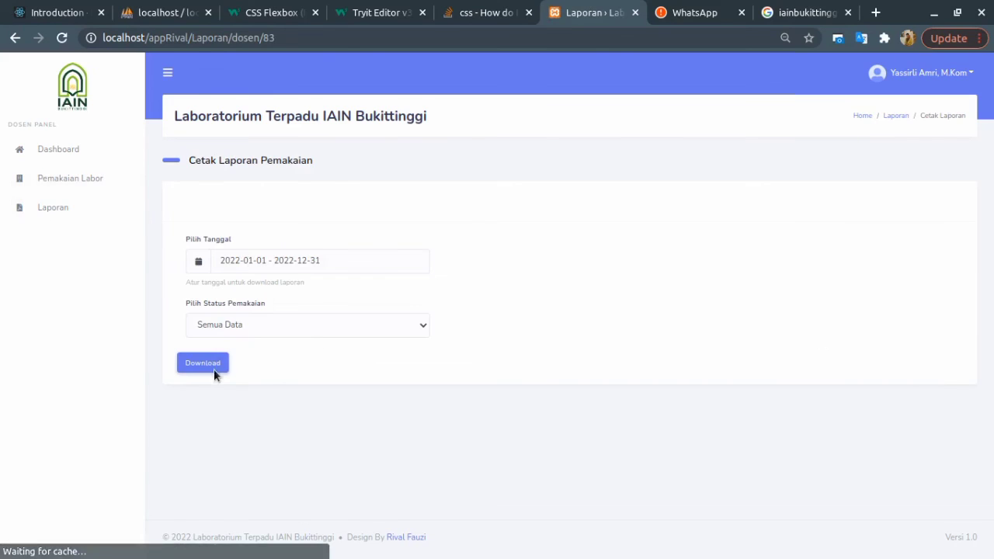
left_click(282, 263)
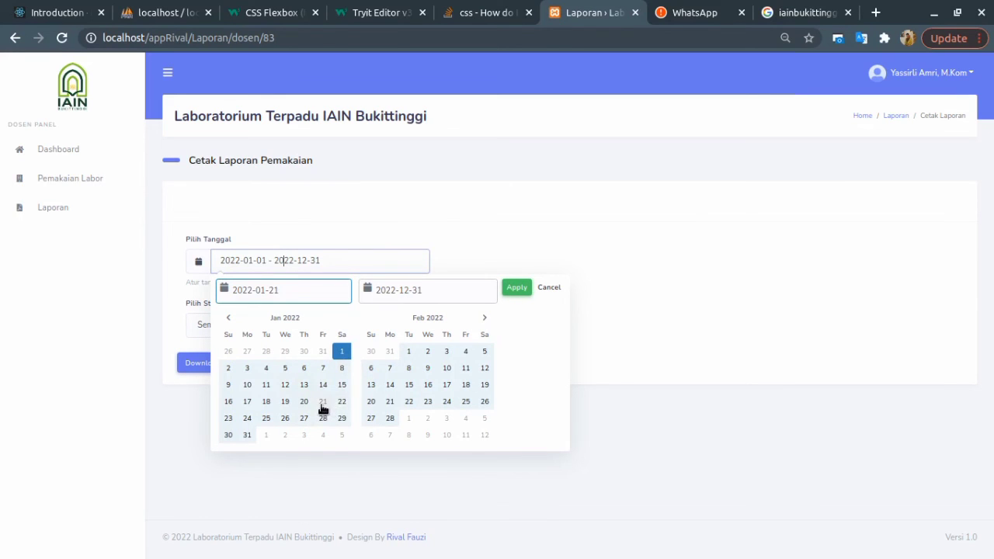
left_click(323, 406)
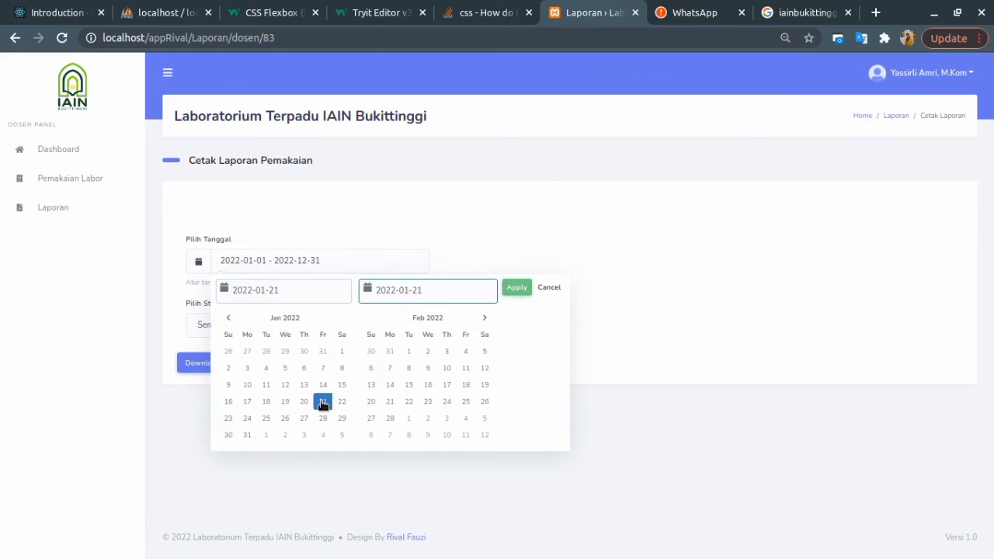
left_click(322, 406)
left_click(517, 287)
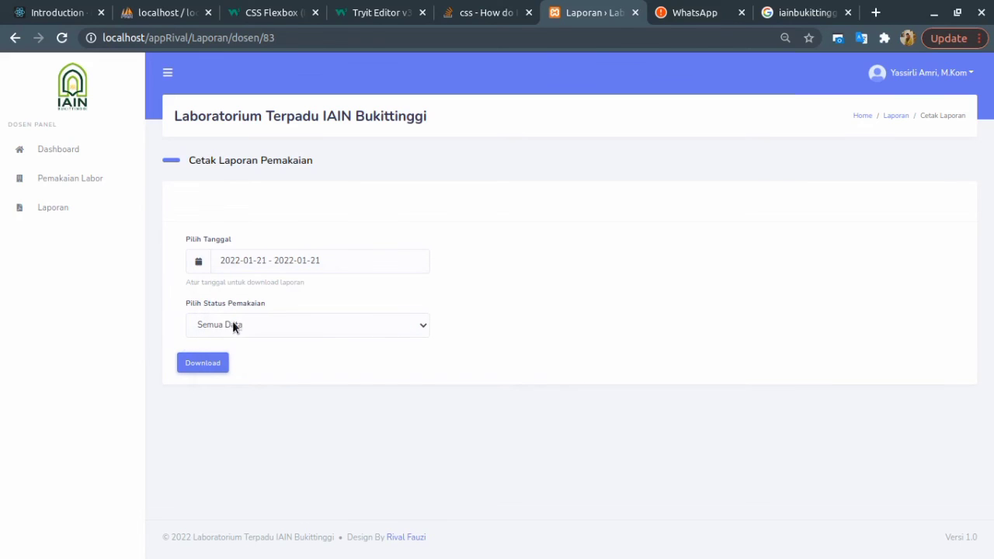
Keep the status filter at Semua Data and download the report as PDF.
left_click(233, 323)
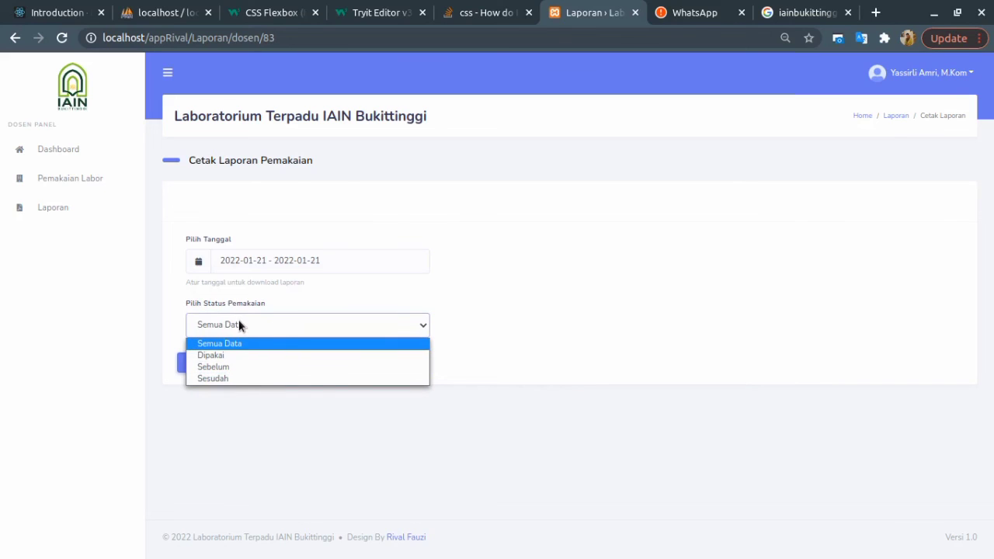
left_click(234, 343)
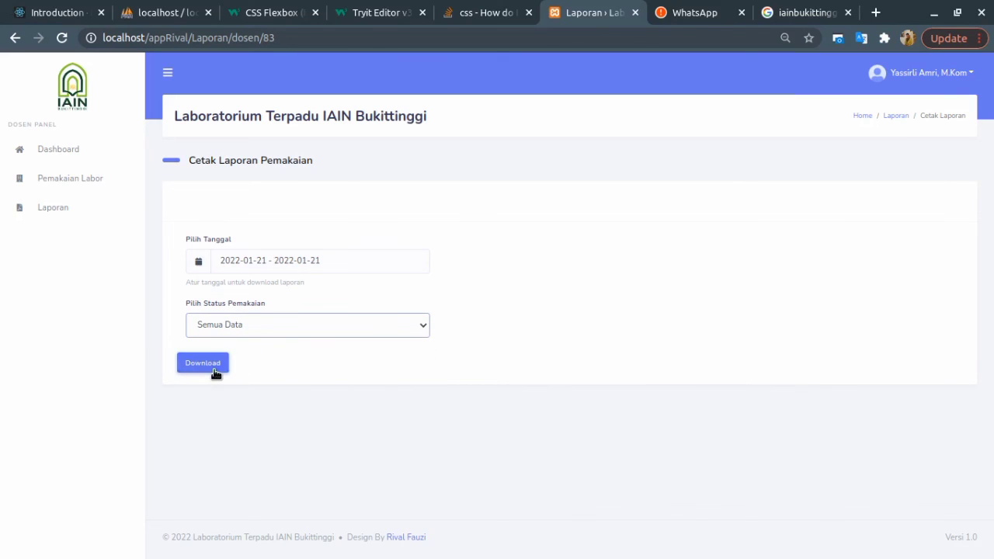
left_click(207, 363)
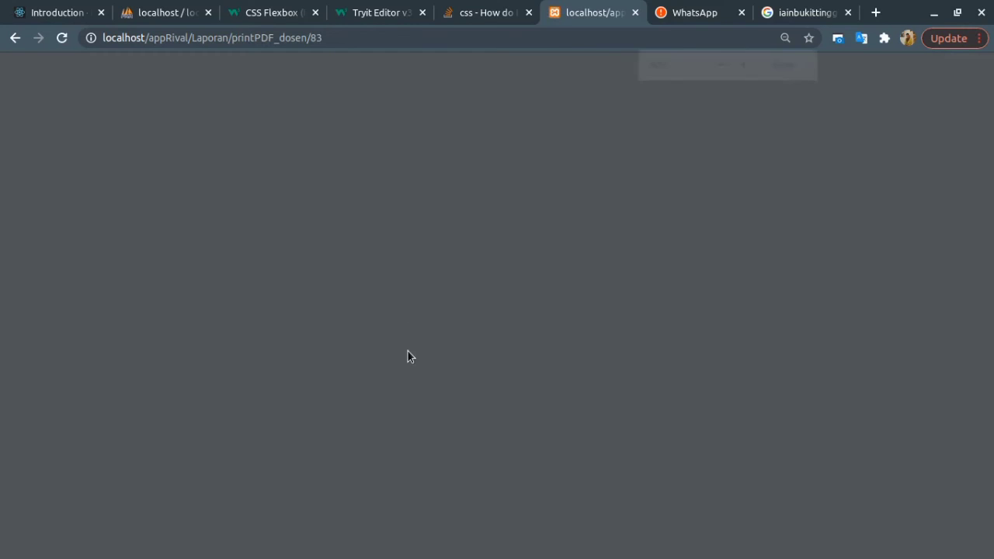
Review the PDF report's first-row date and approval signature block, then return to the report form.
scroll(400, 186, "down", 1)
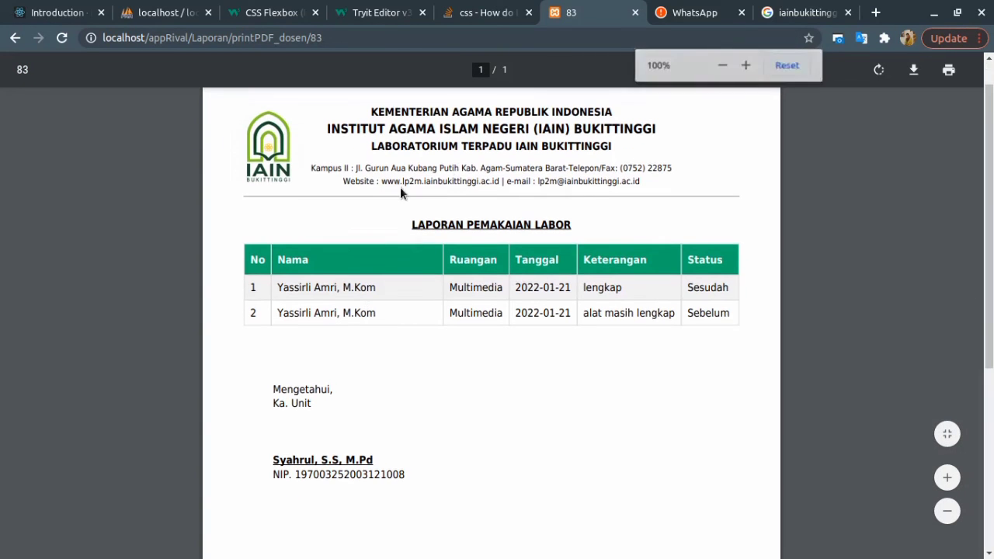
scroll(422, 244, "up", 1)
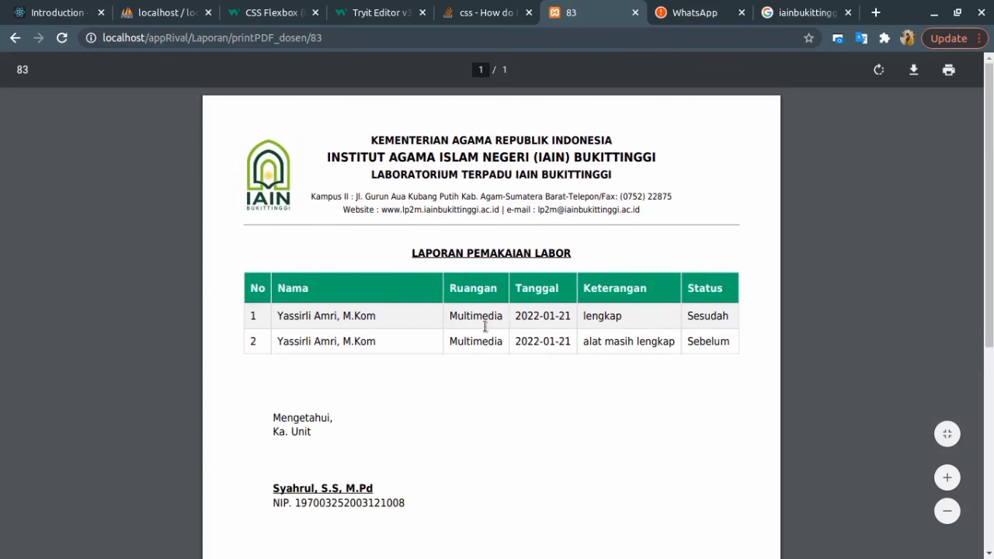
left_click_drag(532, 320, 578, 322)
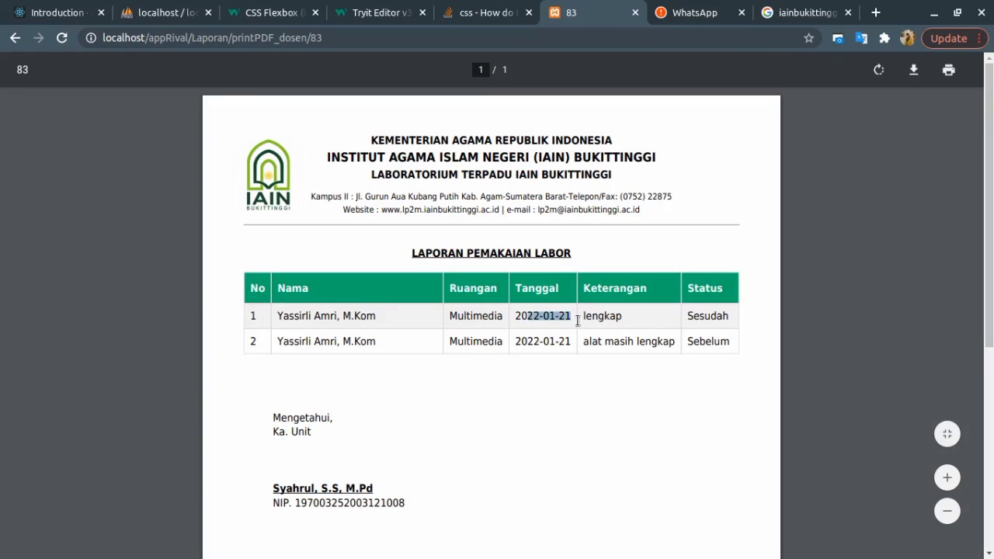
left_click(613, 307)
scroll(468, 389, "down", 3)
left_click_drag(268, 314, 384, 359)
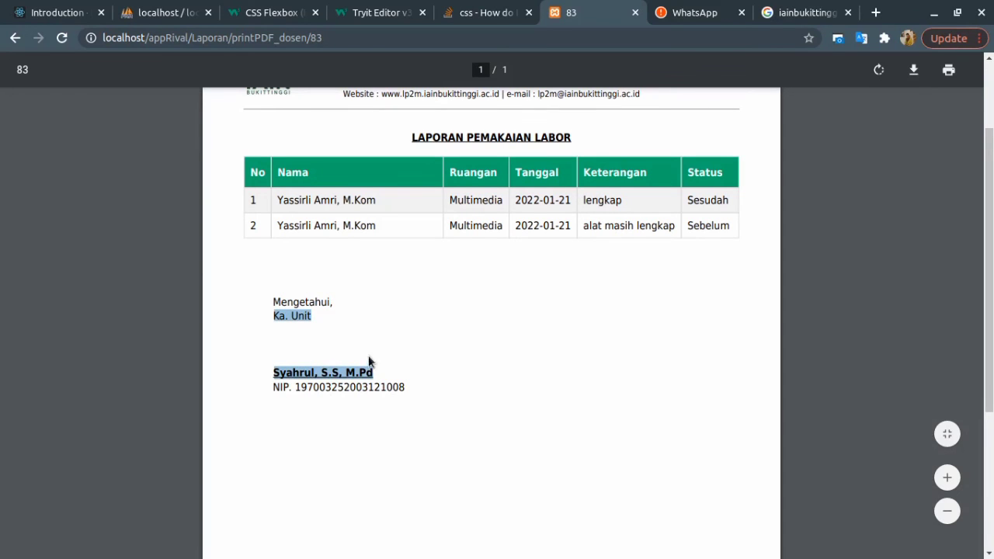
left_click(449, 388)
scroll(450, 390, "up", 3)
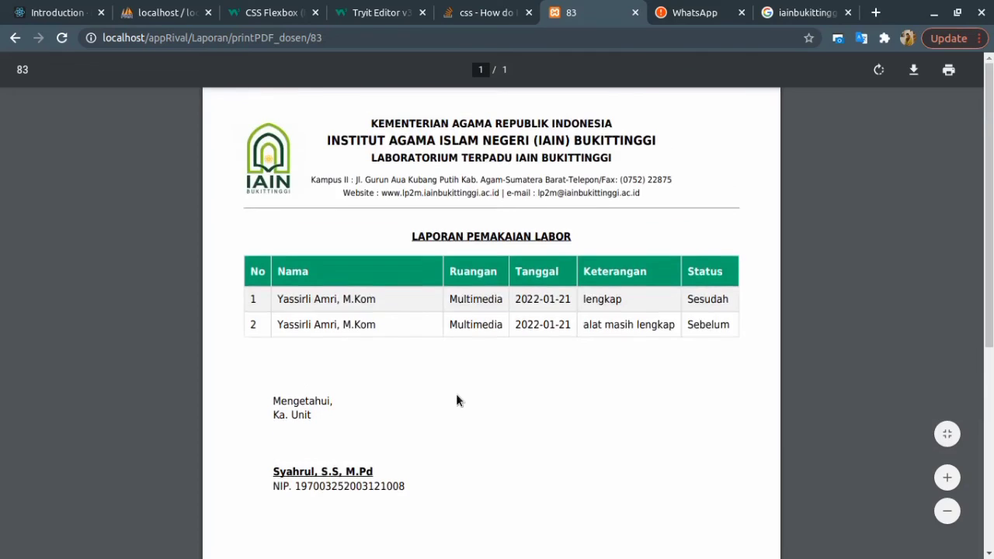
left_click(16, 39)
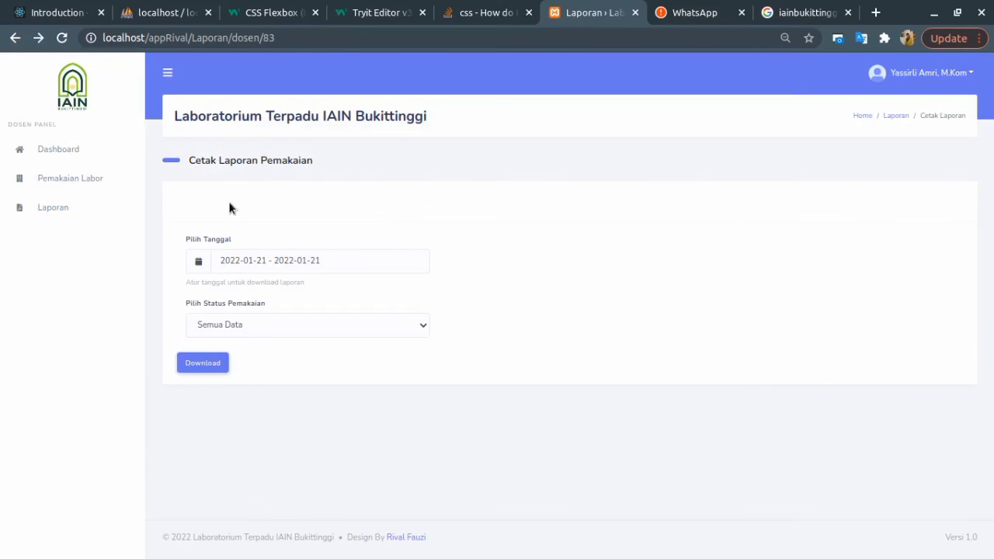
Collapse and re-expand the sidebar, then open DevTools with Inspect on the report form.
left_click(168, 77)
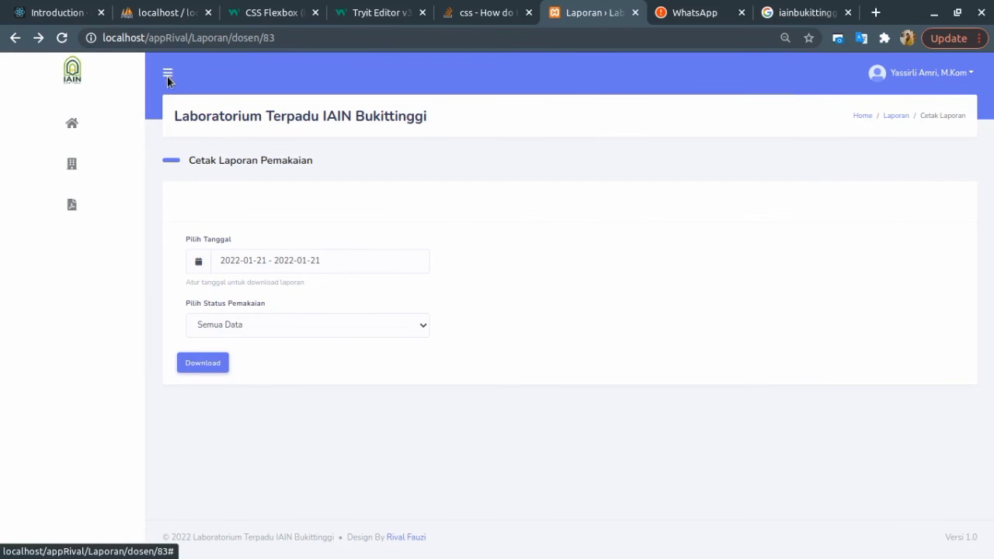
left_click(70, 75)
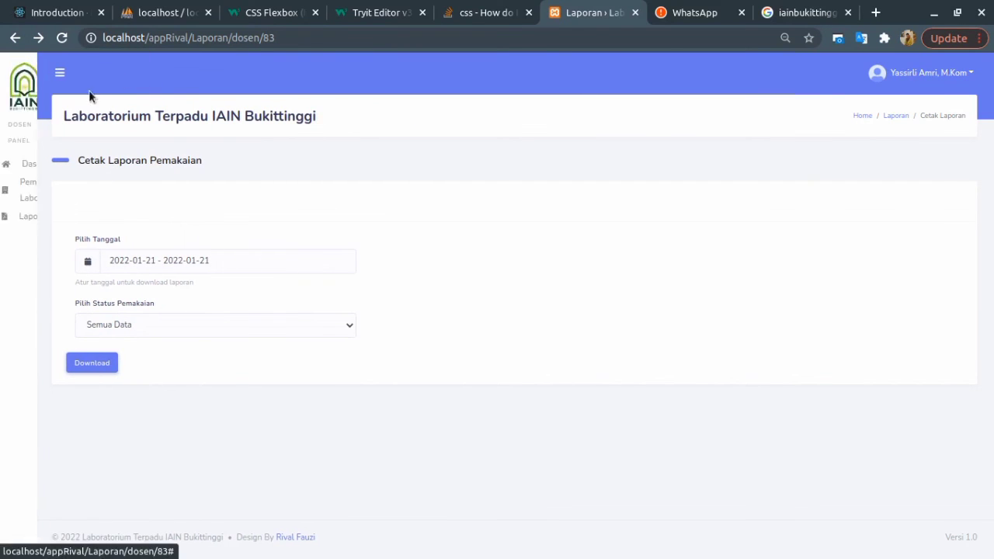
right_click(455, 173)
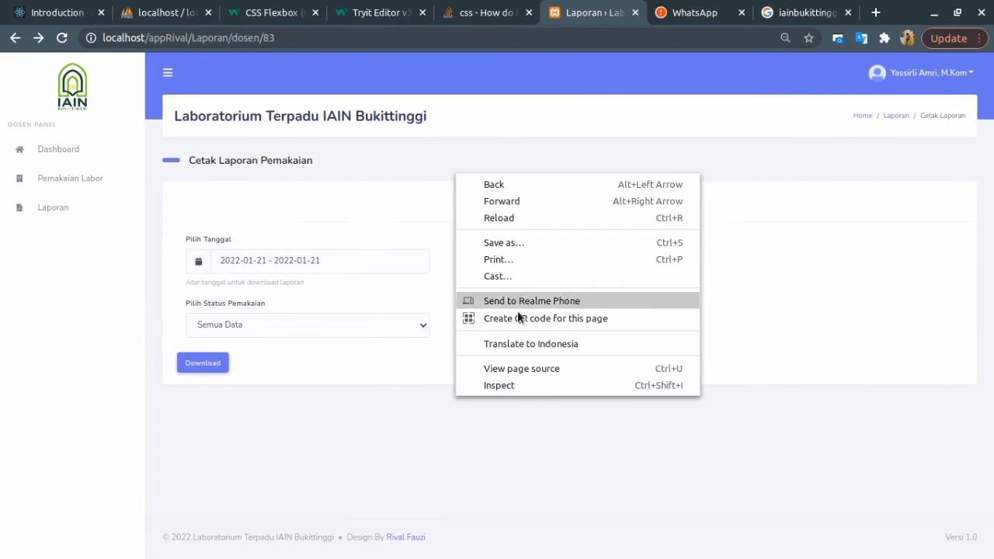
left_click(505, 388)
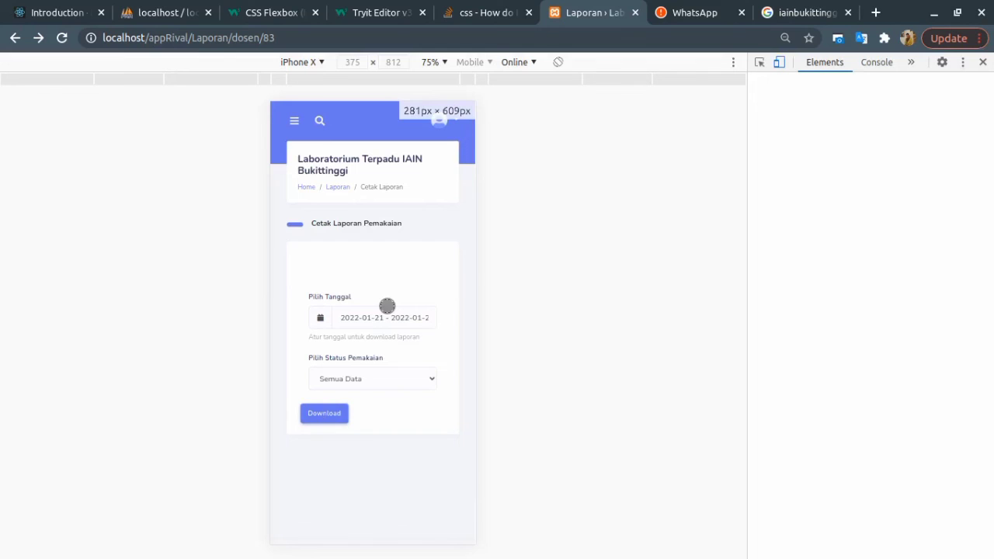
Navigate to the Dashboard page through the sidebar menu in the phone preview.
scroll(435, 299, "down", 1)
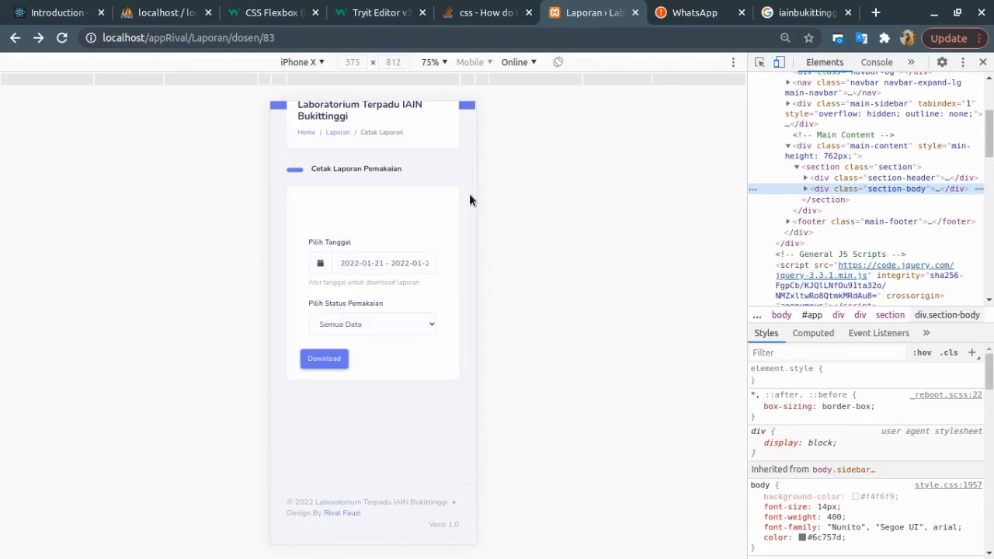
scroll(399, 307, "up", 1)
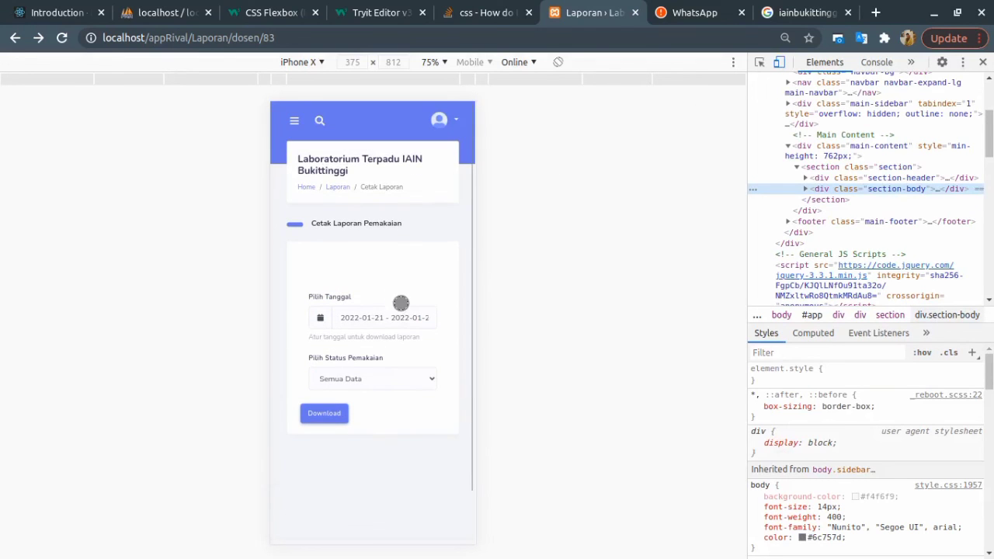
left_click(293, 121)
left_click(314, 192)
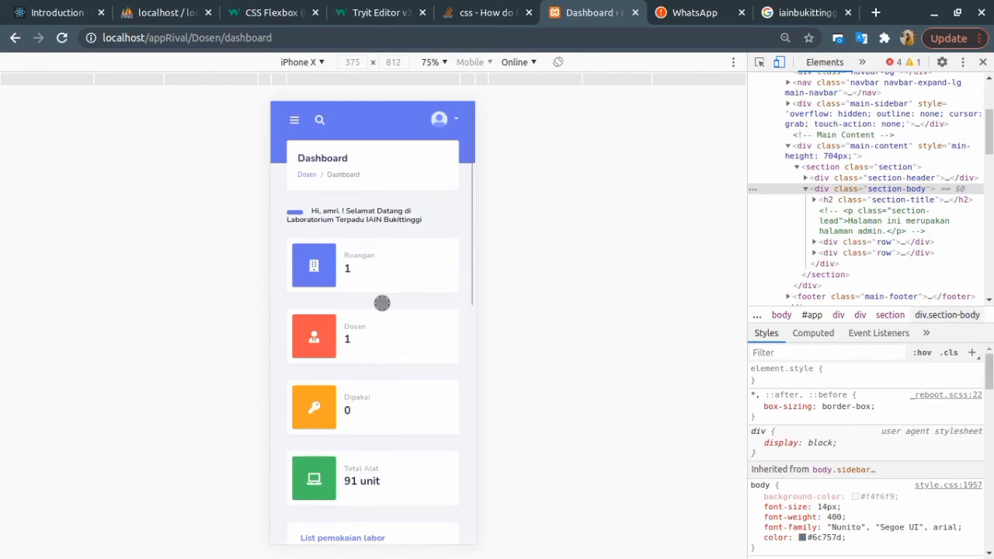
Emulate an iPhone 6/7/8, scroll the dashboard, open the account menu, then close DevTools.
left_click(301, 63)
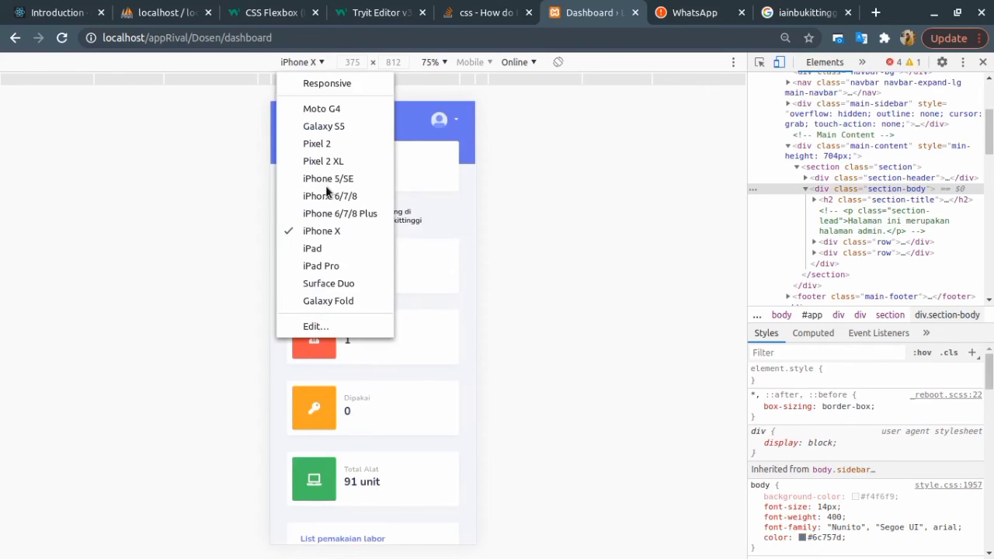
left_click(329, 196)
scroll(389, 389, "down", 1)
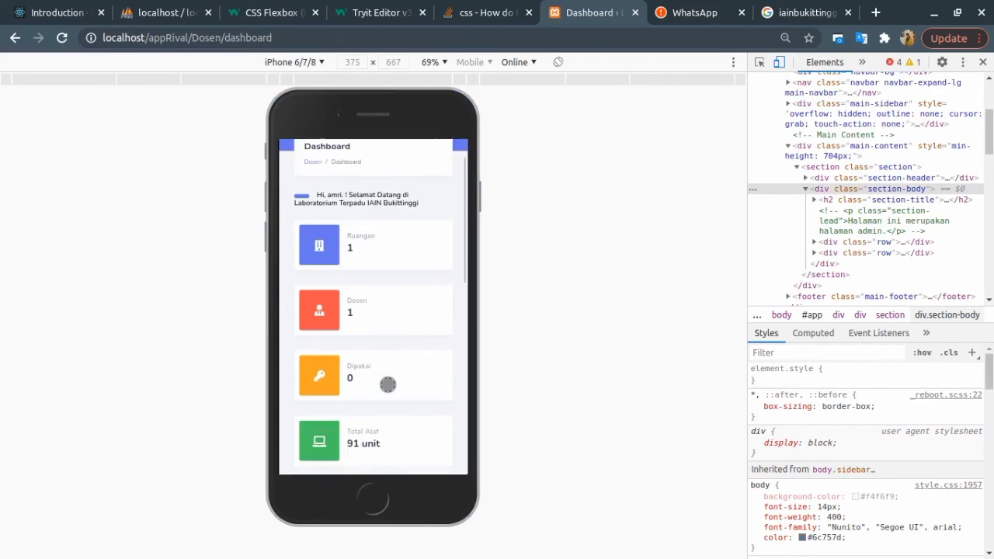
scroll(388, 384, "down", 10)
scroll(395, 393, "up", 10)
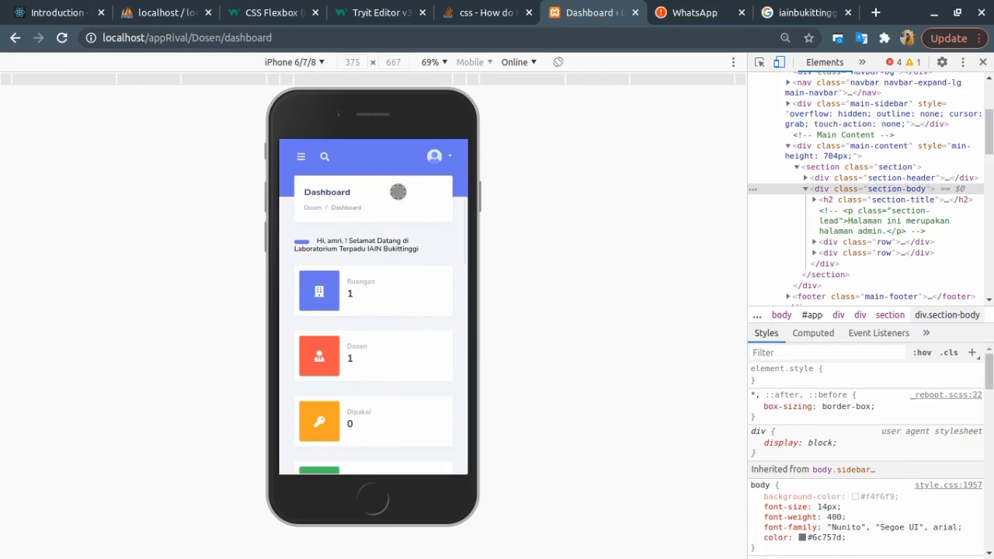
left_click(435, 157)
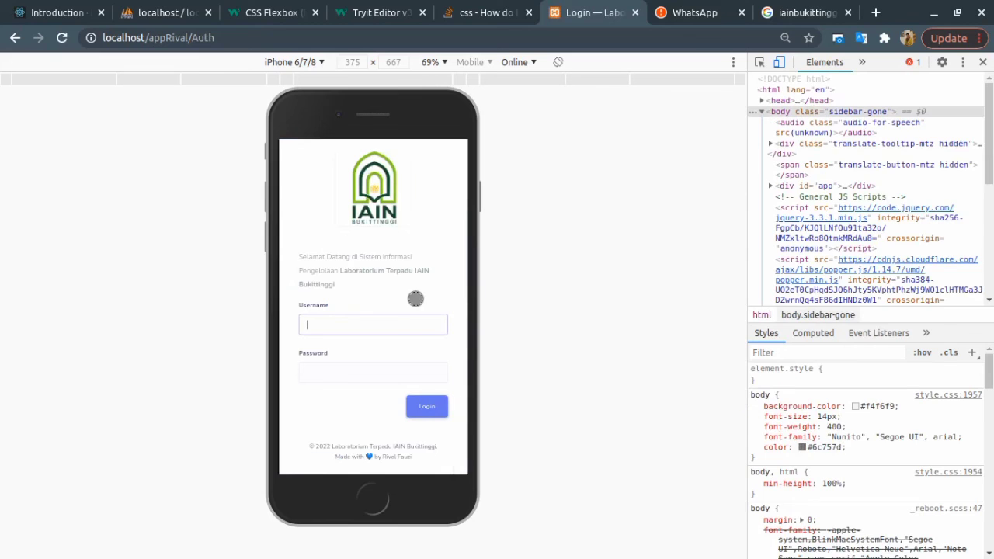
left_click(983, 62)
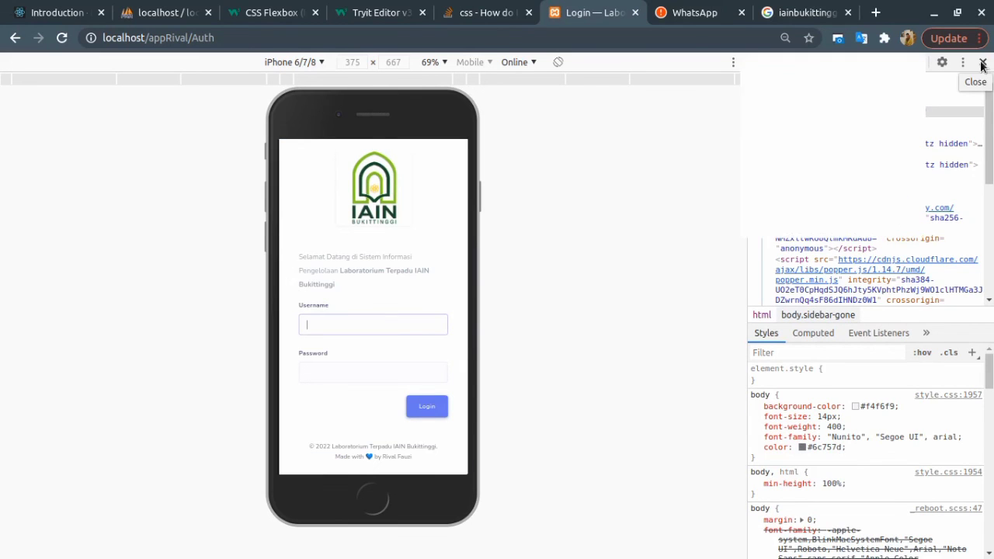